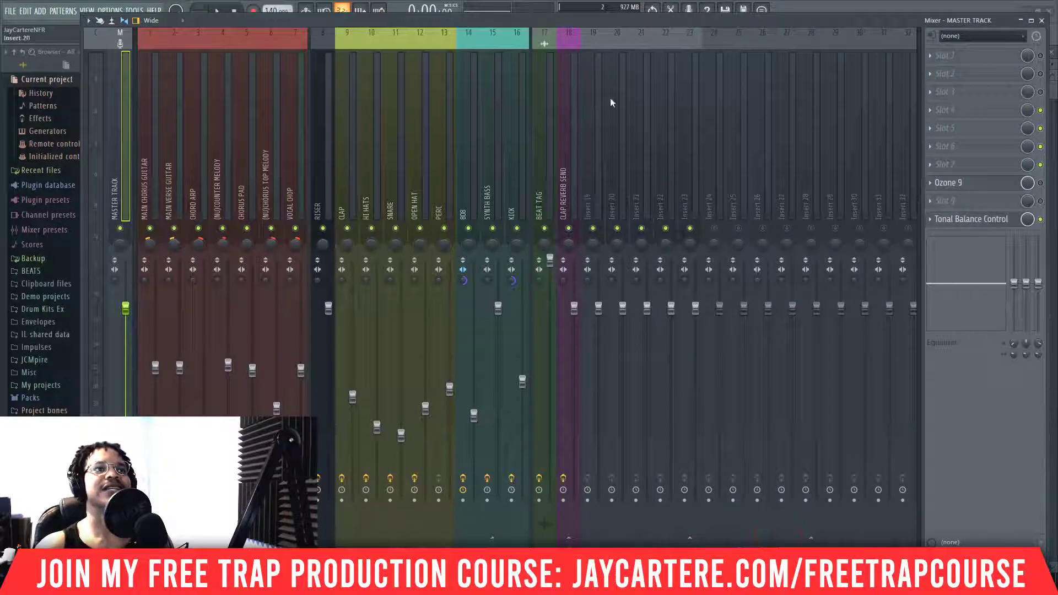
Clear the mixer out of the way and open the piano roll of the MAIN GUITAR MELODY channel.
left_click_drag(512, 27, 485, 15)
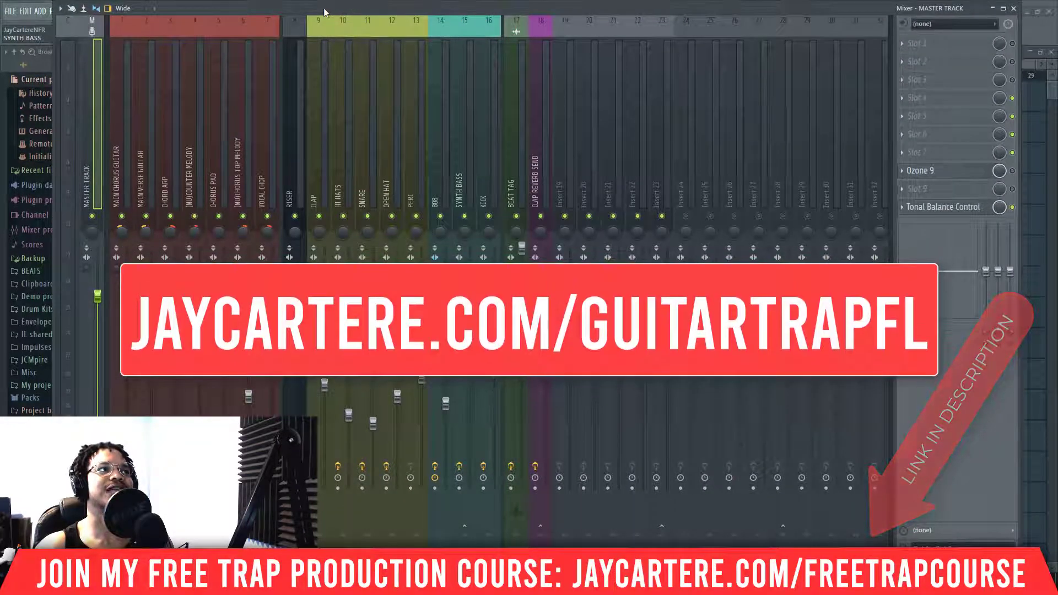
left_click_drag(309, 9, 1057, 43)
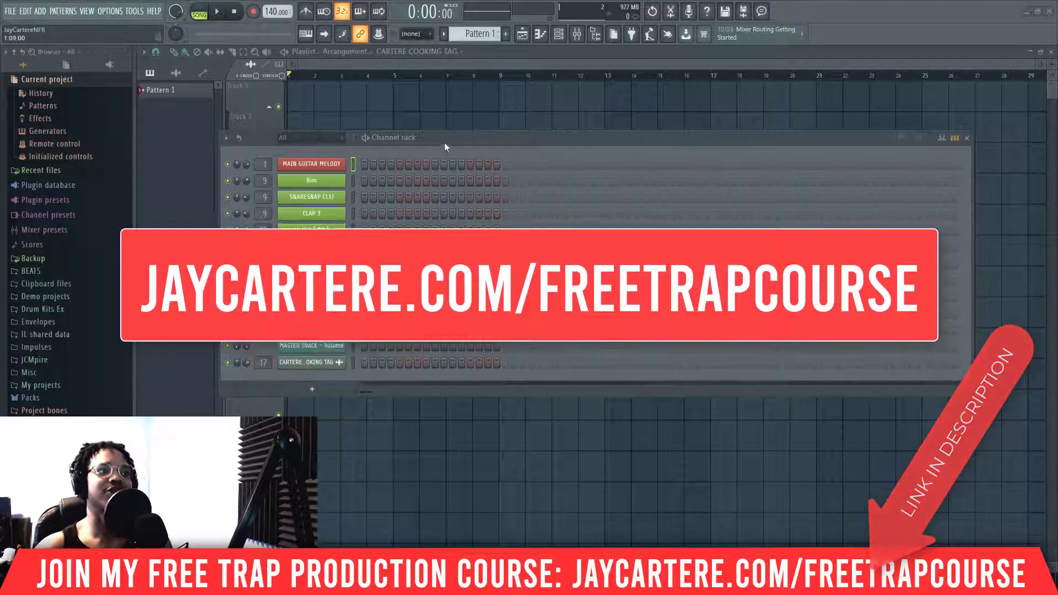
left_click_drag(444, 145, 477, 132)
right_click(362, 150)
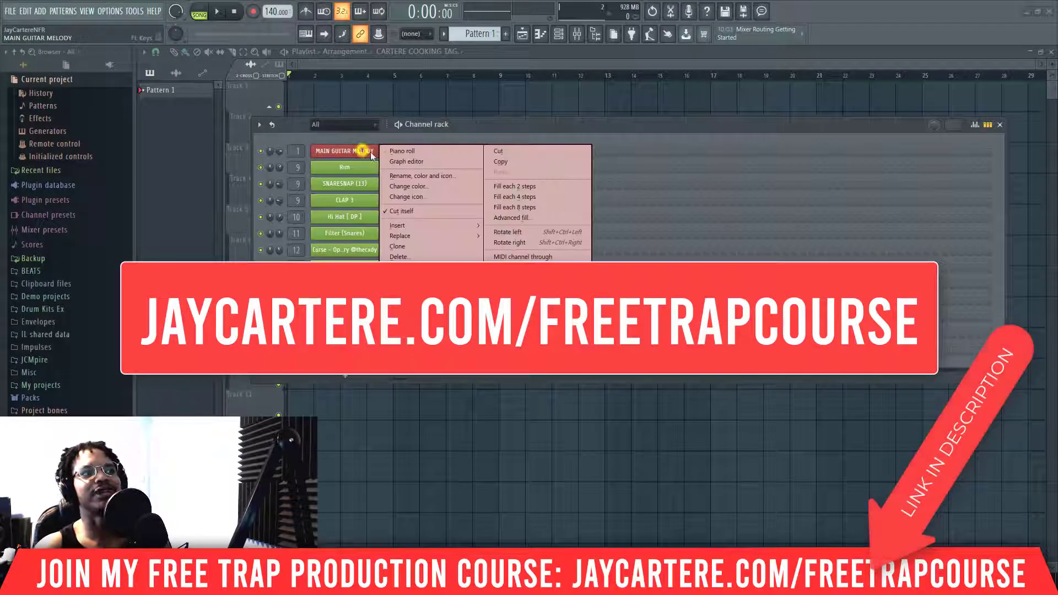
left_click(441, 150)
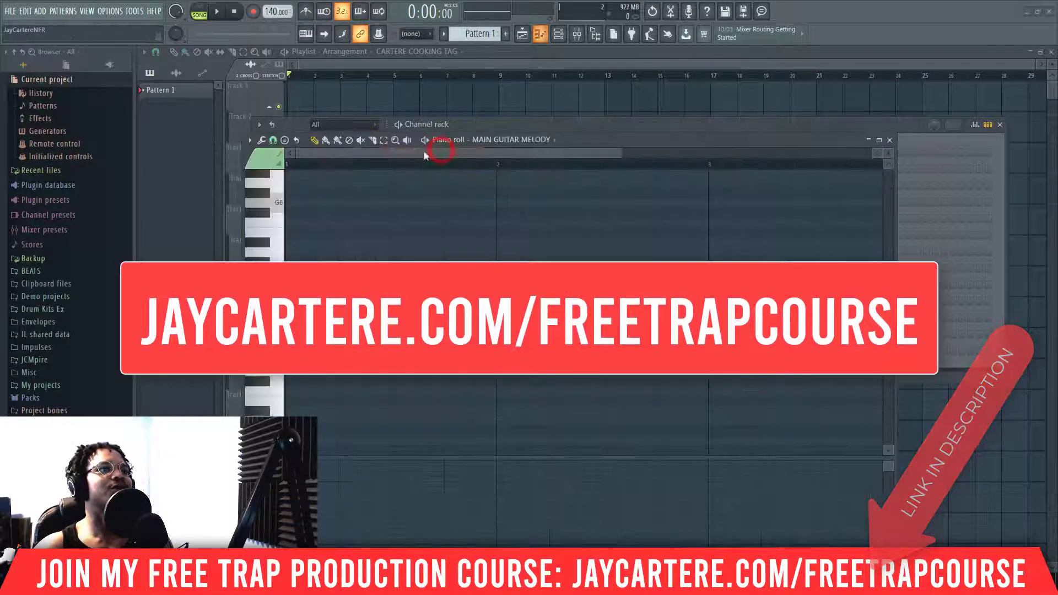
left_click_drag(600, 137, 582, 93)
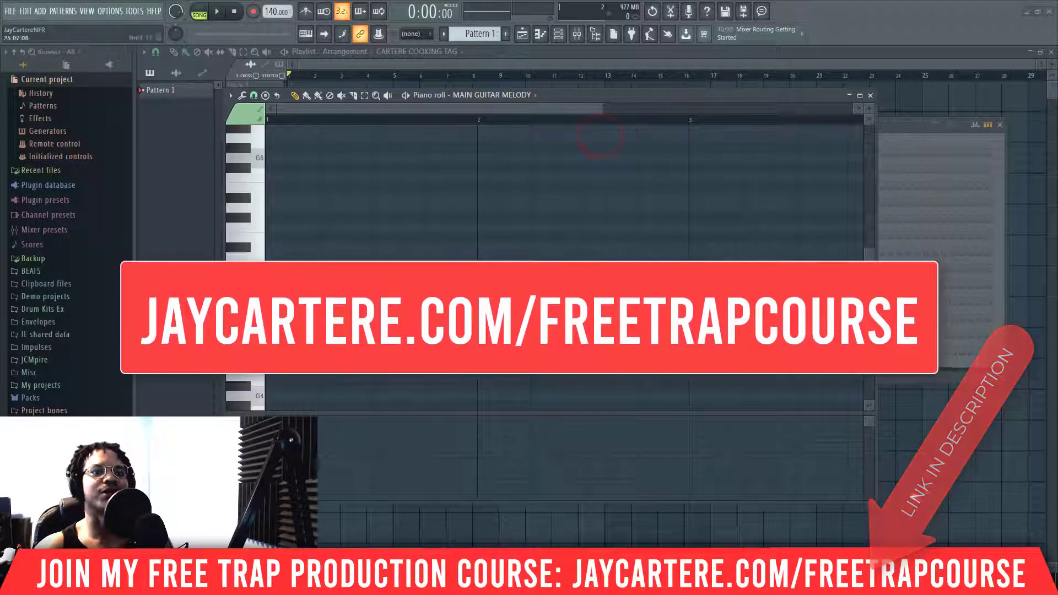
left_click_drag(622, 412, 622, 423)
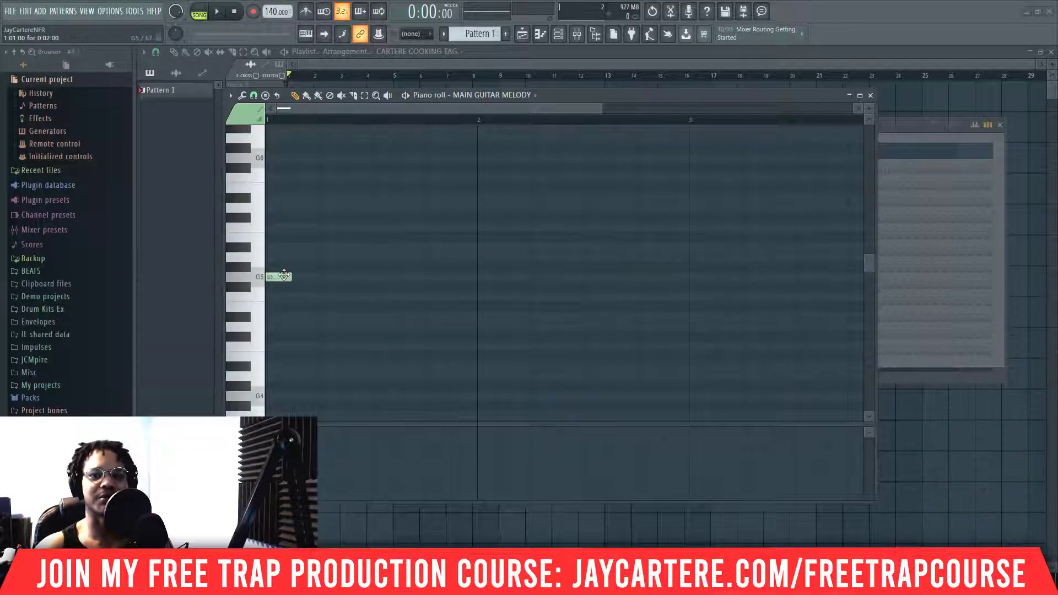
Place a G5 note at the start of bar 1 and lengthen it to one full bar.
left_click_drag(288, 280, 478, 279)
left_click_drag(601, 110, 774, 110)
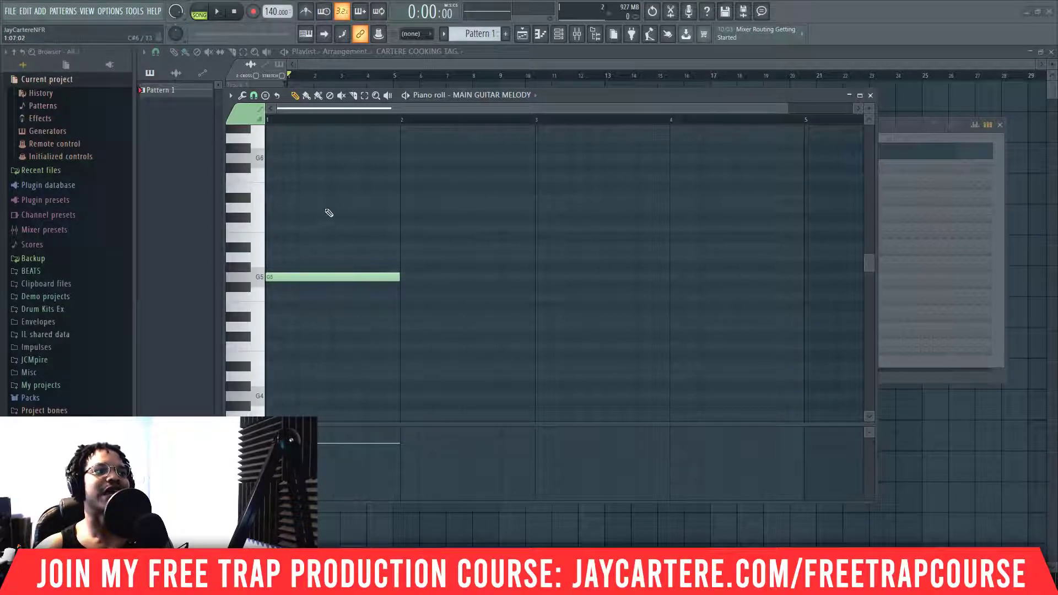
mouse_move(335, 279)
left_mouse_down()
mouse_move(418, 279)
mouse_move(329, 278)
left_mouse_up()
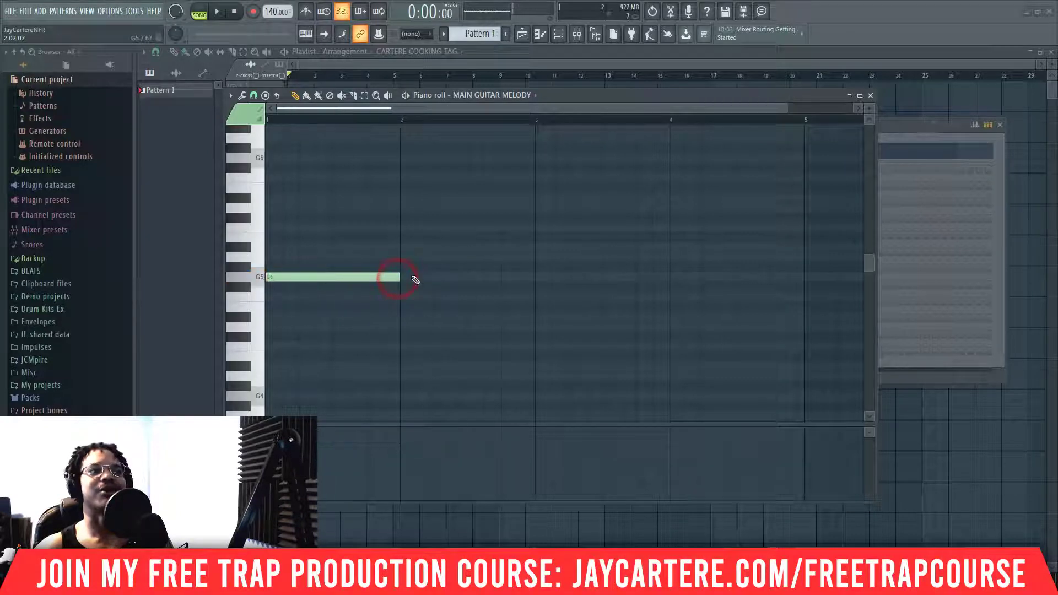
left_click(351, 277)
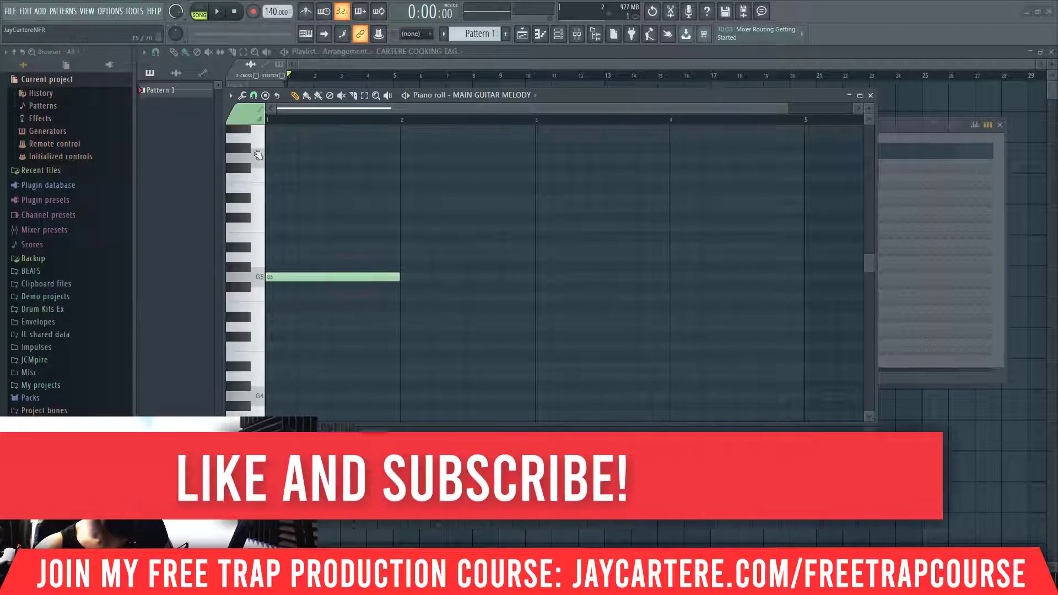
left_click(311, 274)
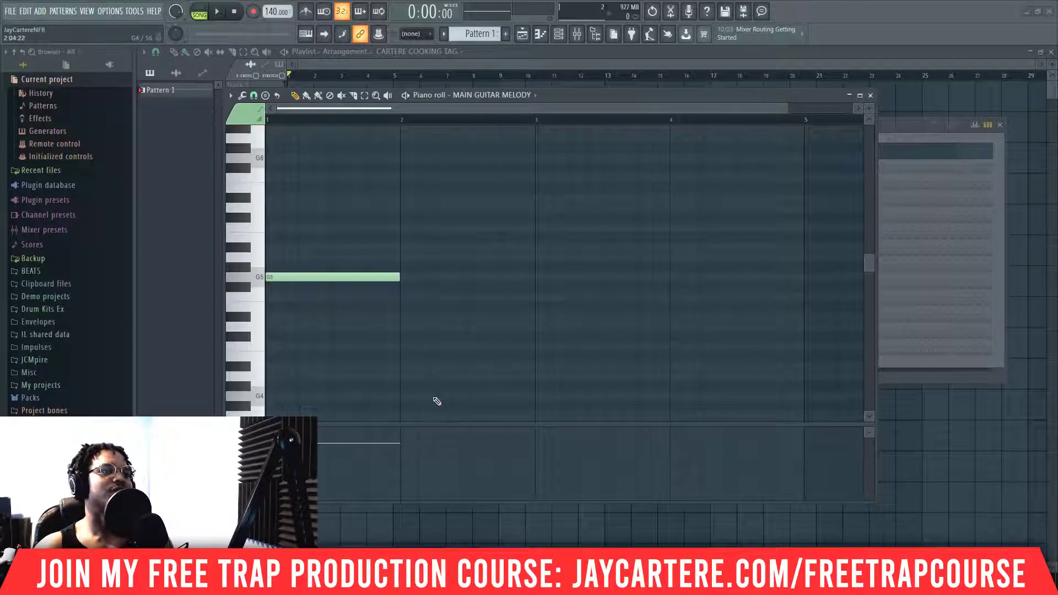
Add one-bar root notes after the G5: D5 in bar 2, C5 in bar 3 and D5 in bar 4.
left_click(403, 346)
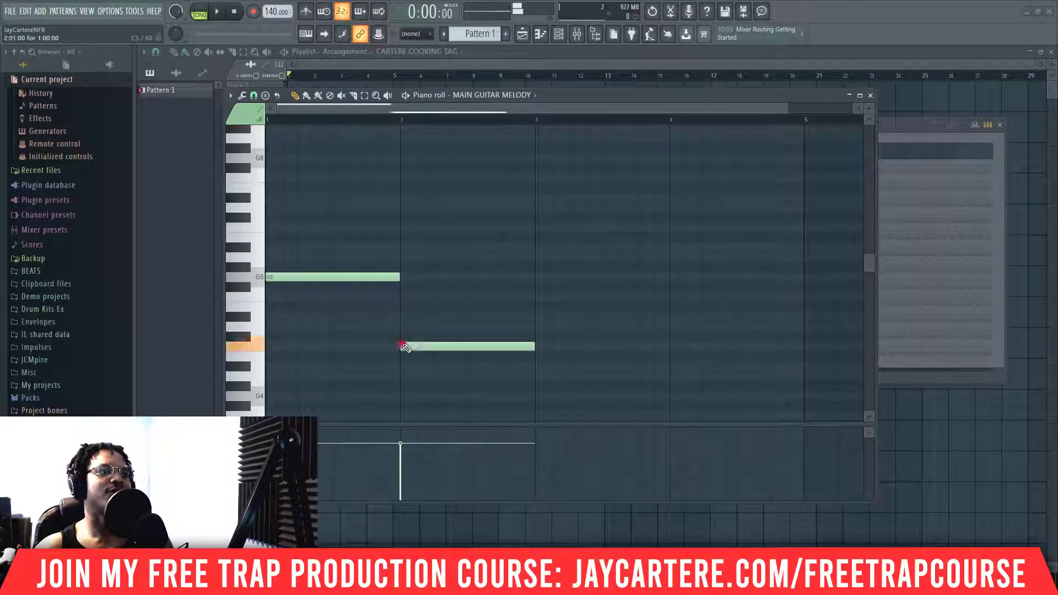
left_click_drag(417, 346, 555, 350)
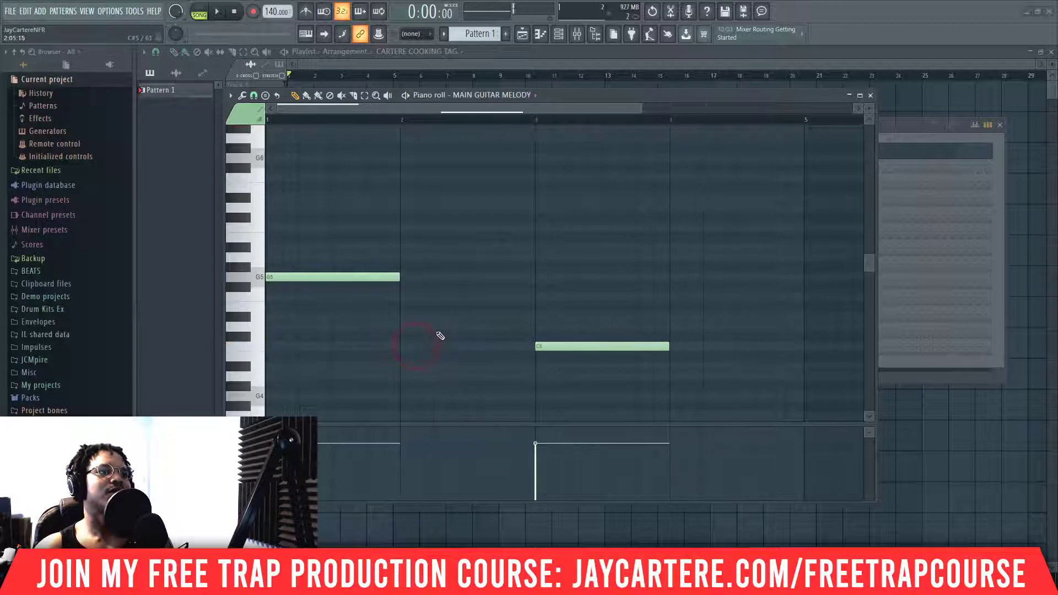
left_click(404, 326)
left_click(672, 326)
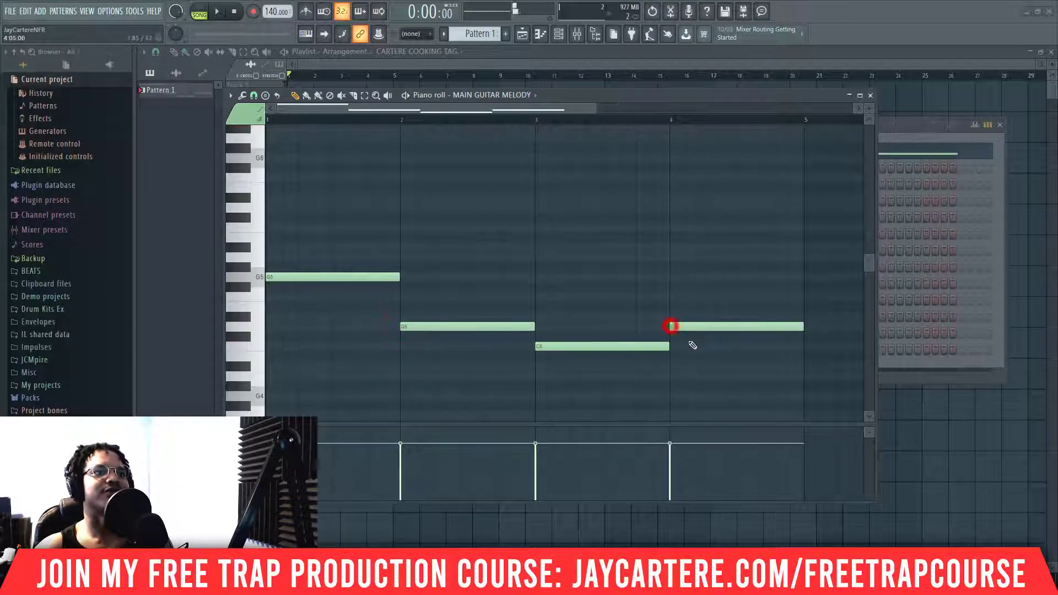
Select all four root notes and transpose them down one octave.
left_click_drag(593, 108, 713, 108)
left_click_drag(321, 229, 619, 350)
key("ctrl+Down")
scroll(612, 341, "down", 4)
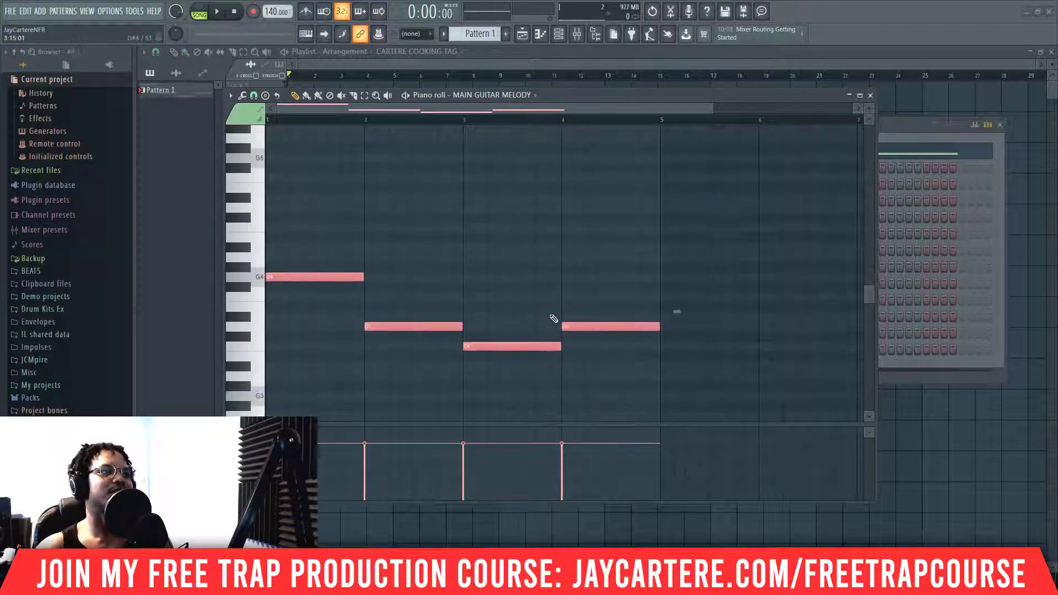
Switch playback to pattern mode and listen to the four-note progression.
left_click(200, 11)
key("space")
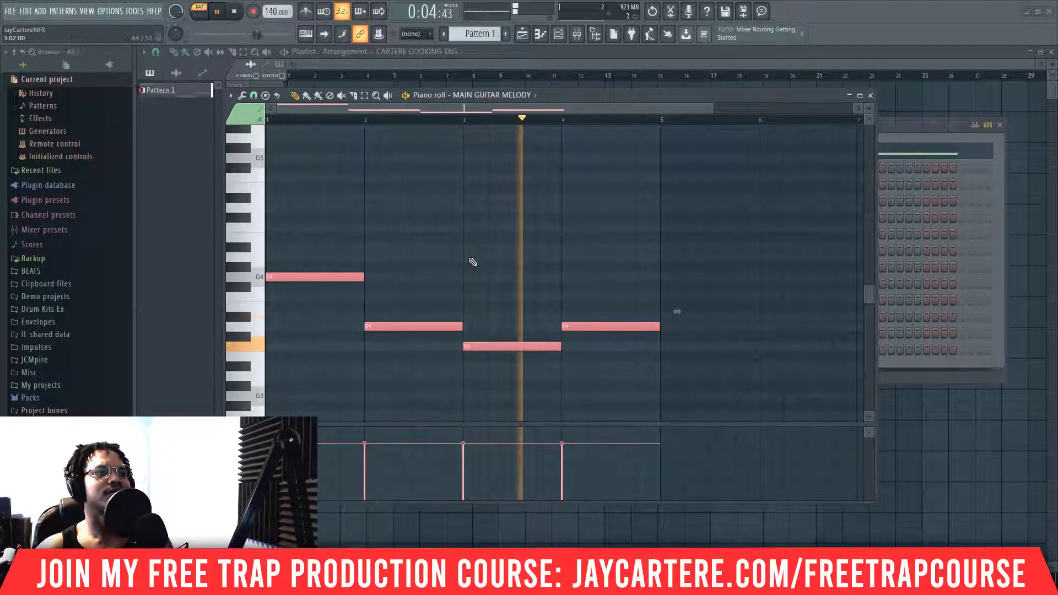
key("space")
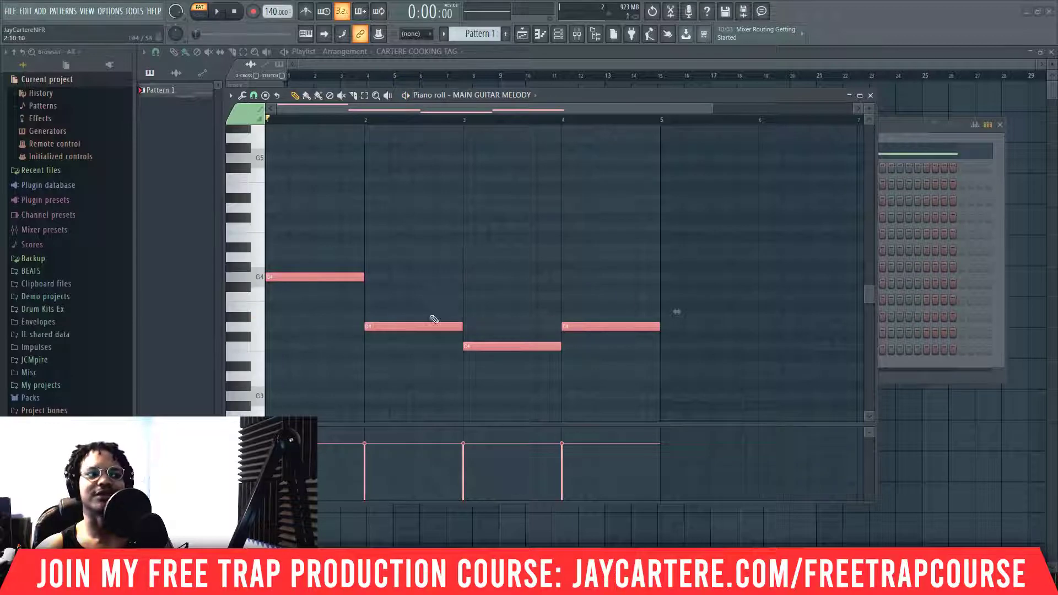
Replace the D4 root note in bar 2 with a one-bar D#4 note.
left_click(350, 279)
left_click(410, 317)
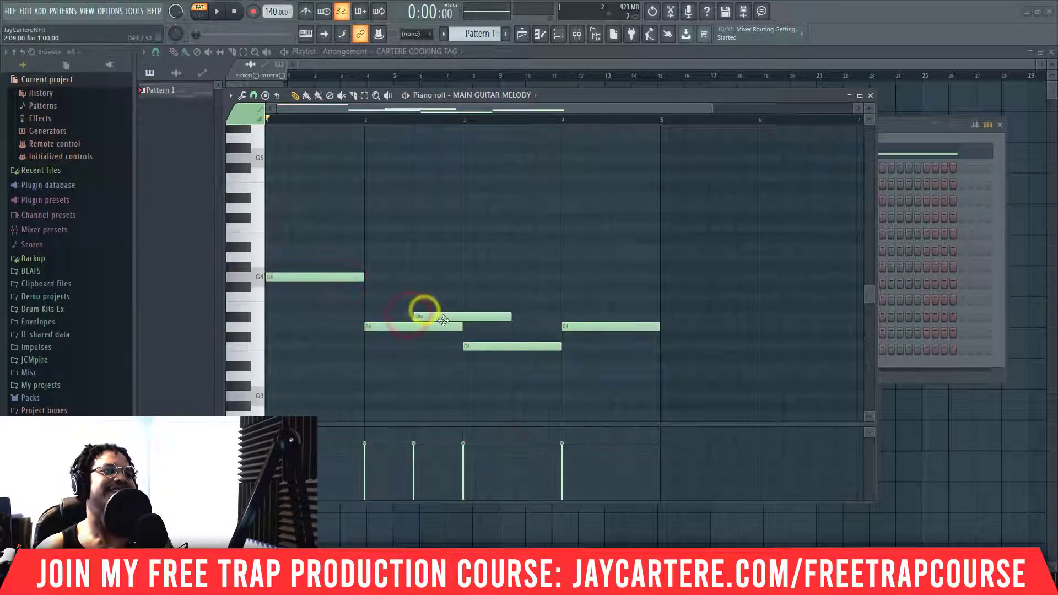
right_click(425, 315)
left_click(345, 278)
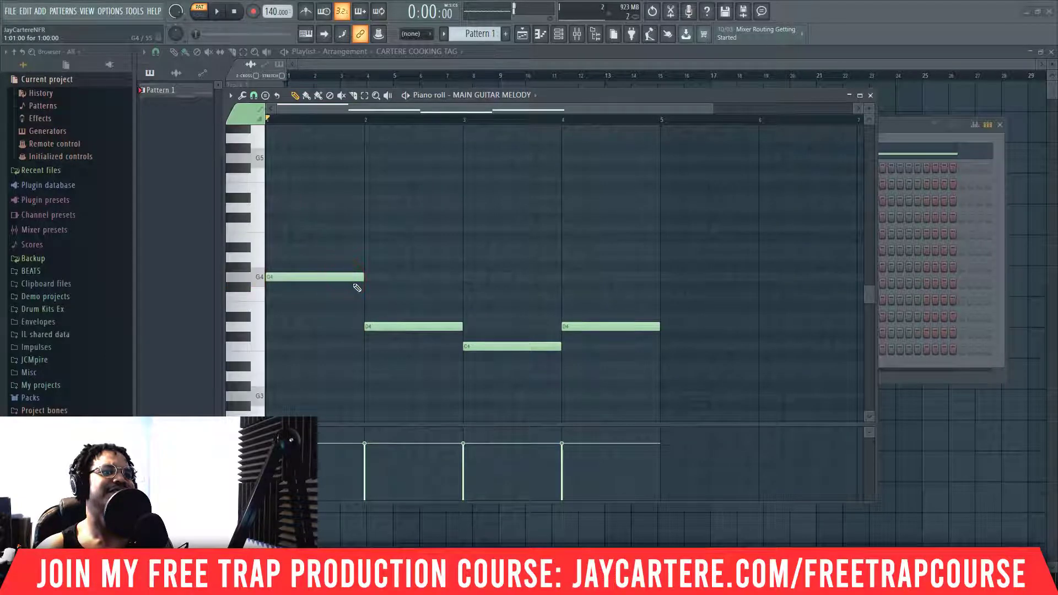
left_click(368, 317)
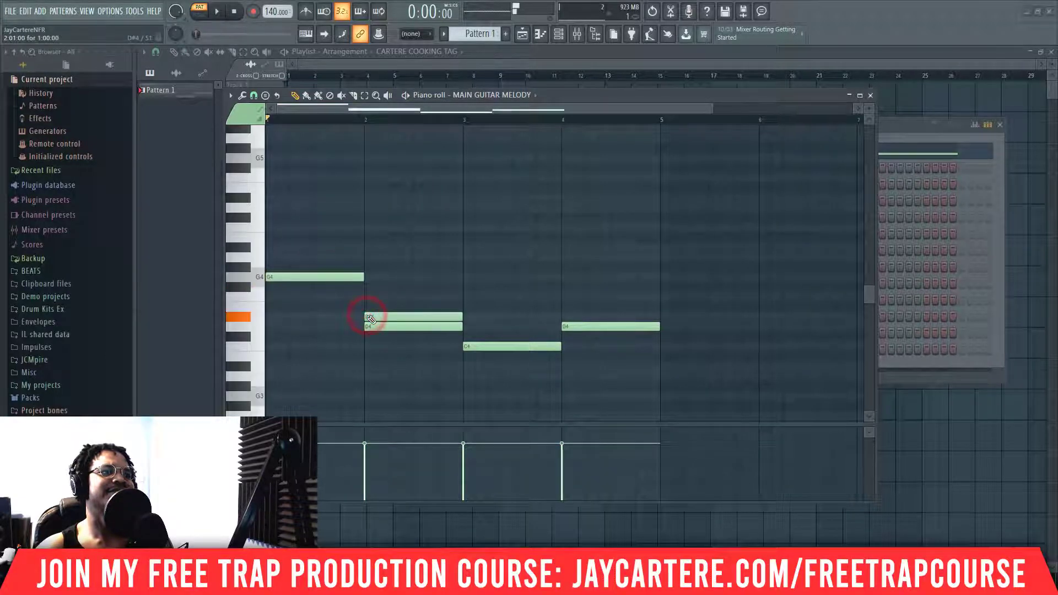
left_click(486, 348)
left_click(586, 325)
right_click(435, 325)
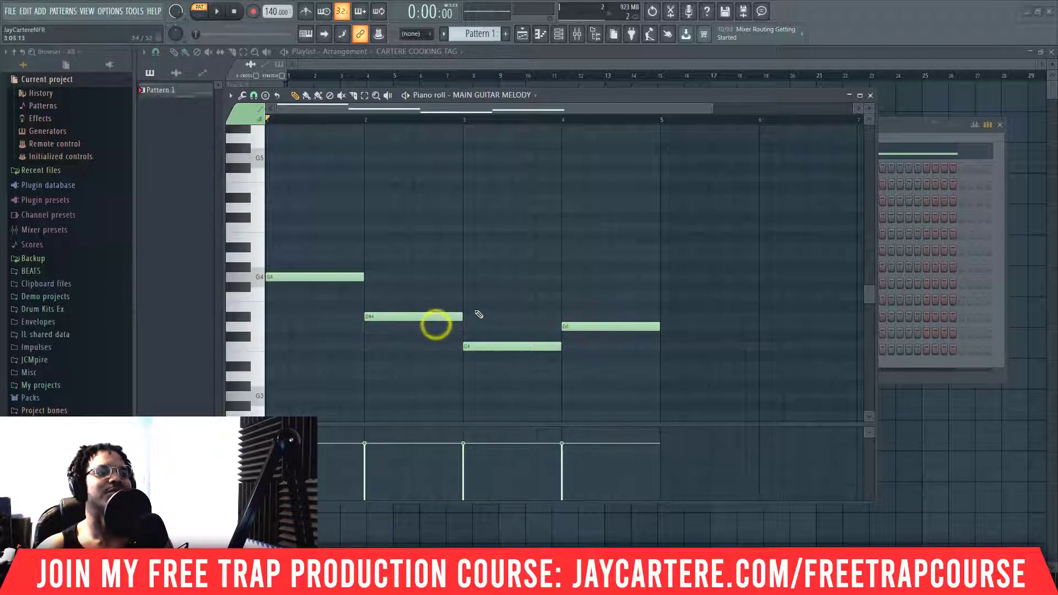
Play back the revised root-note progression and audition its individual notes.
key("space")
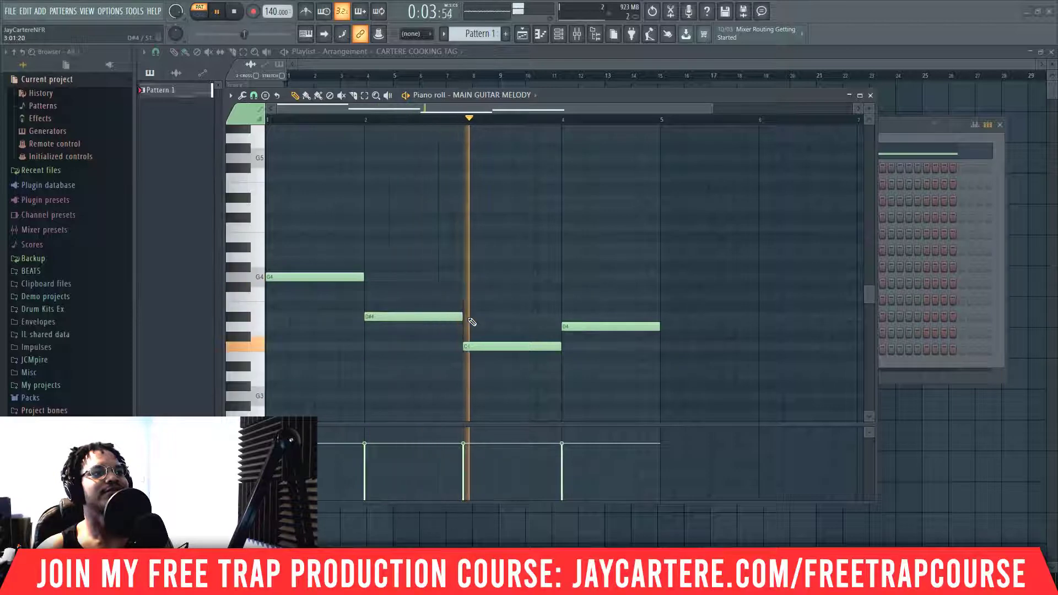
key("space")
left_click(357, 279)
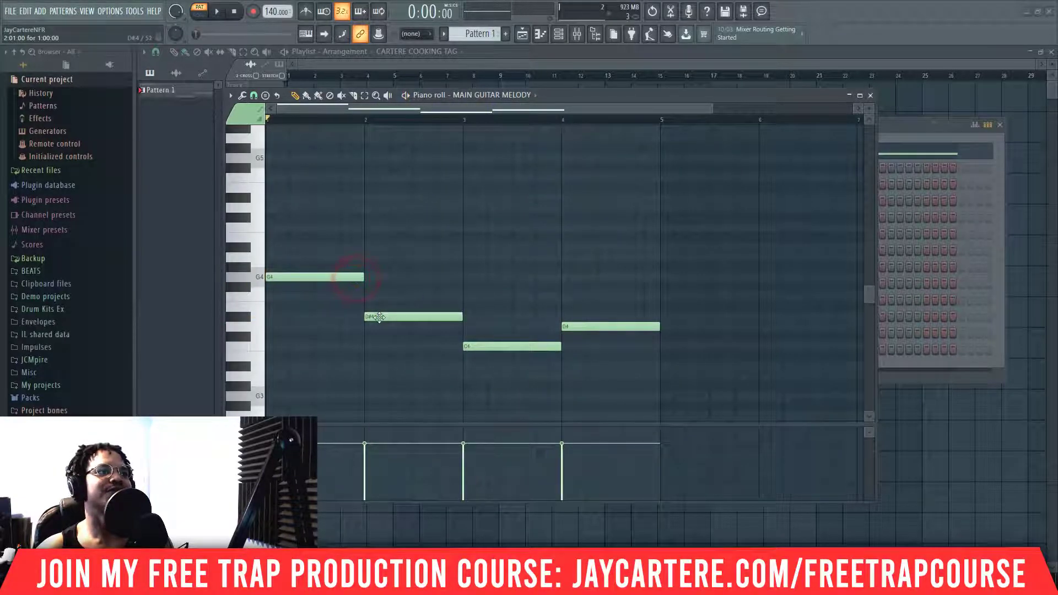
left_click(495, 347)
left_click(581, 326)
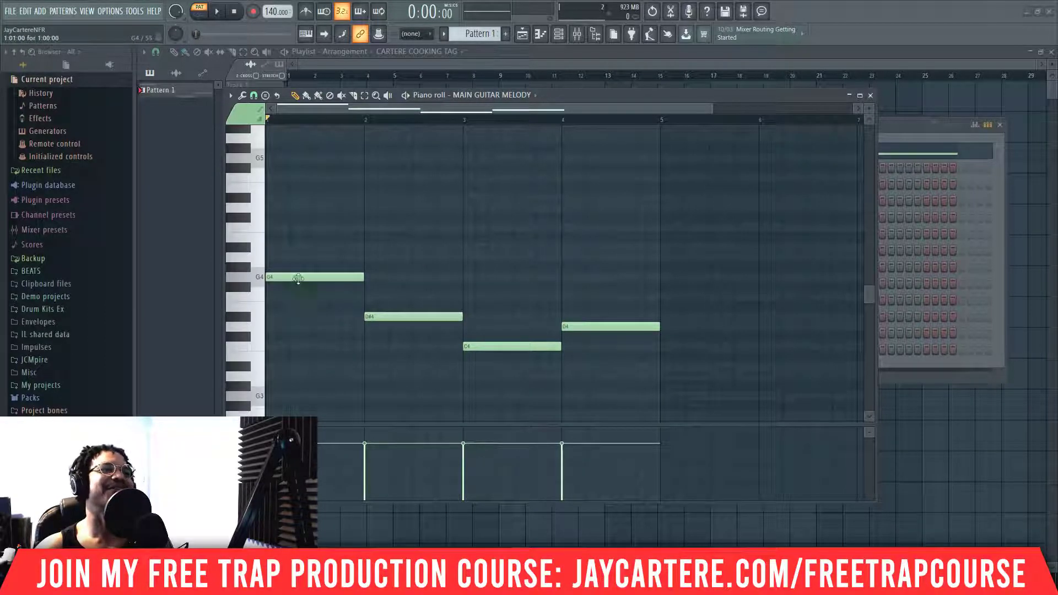
Build triads on the first two roots by adding A#4 and D5 in bar 1 and G4 and A#4 in bar 2.
scroll(293, 284, "up", 1)
left_click(293, 277)
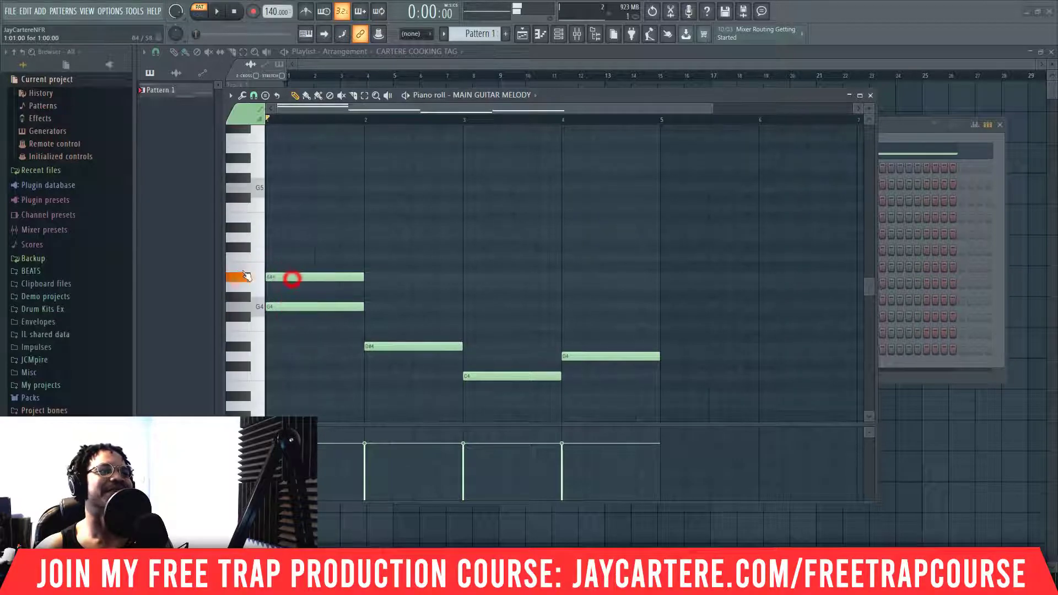
left_click(370, 346)
left_click(366, 307)
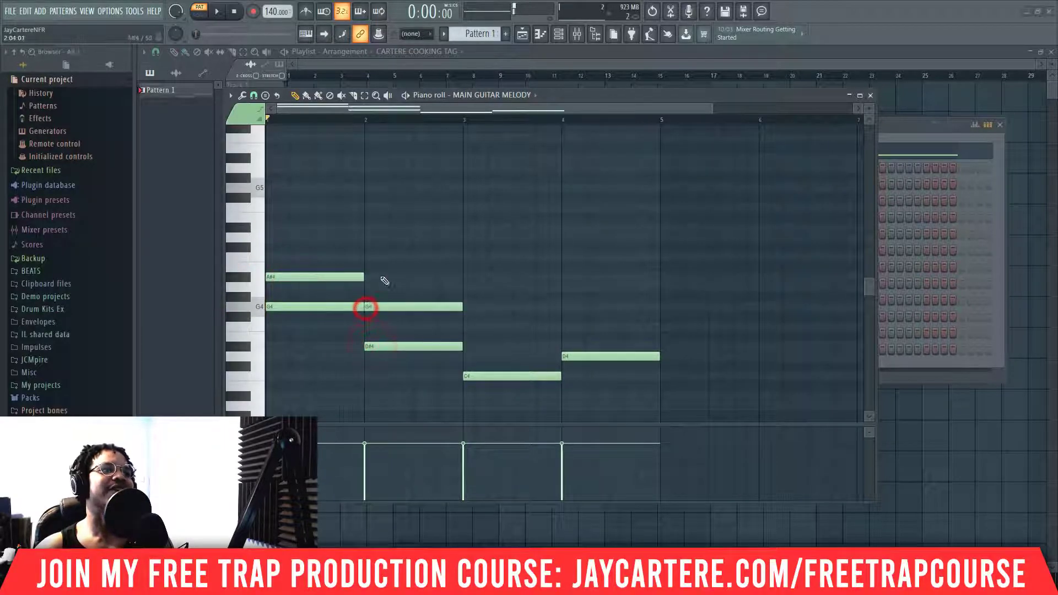
left_click(367, 276)
left_click(329, 280)
left_click(274, 237)
Complete the last two triads by adding D#4 and G4 in bar 3 and F4 and A4 in bar 4.
left_click(485, 377)
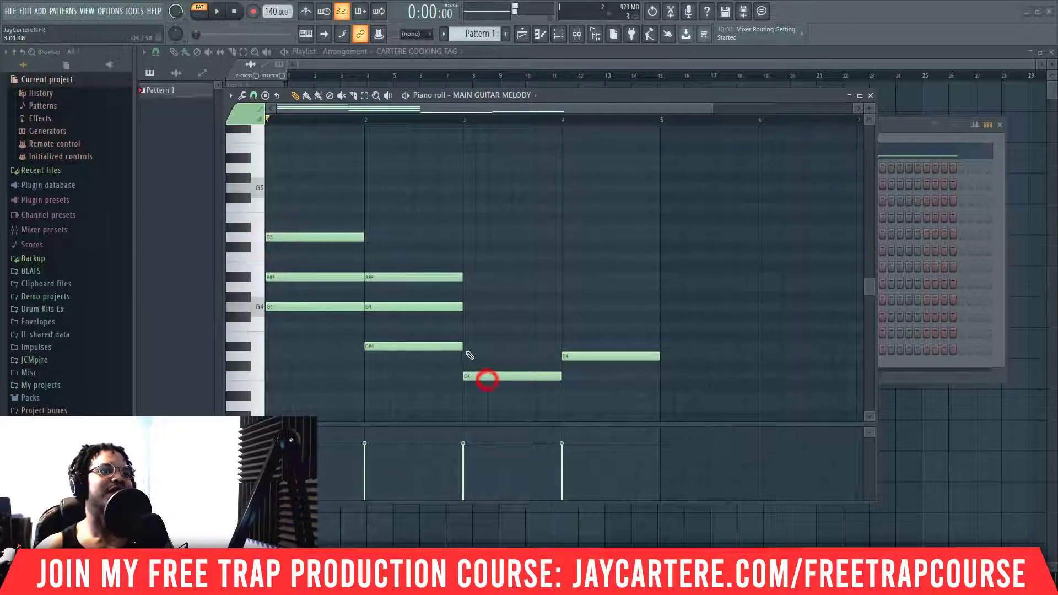
left_click(465, 346)
left_click(467, 307)
left_click(597, 357)
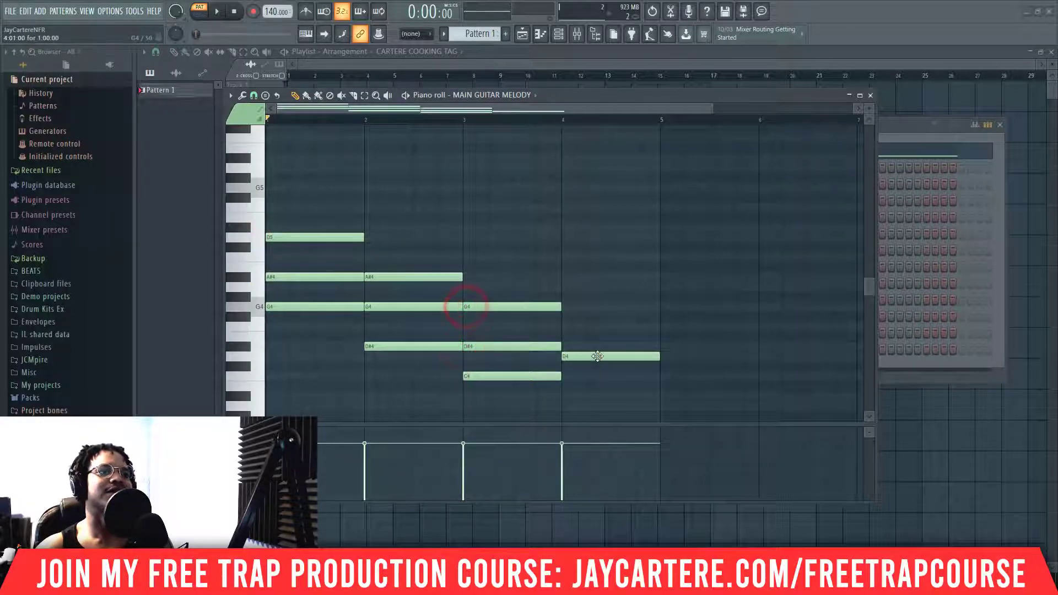
left_click(564, 327)
left_click(563, 287)
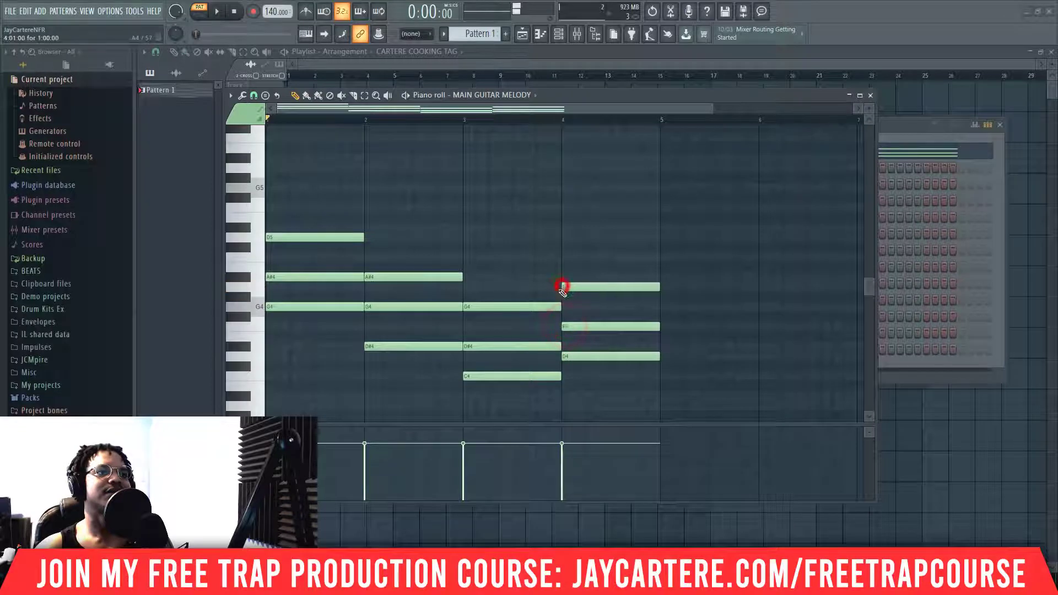
Play back the four-bar chord progression.
left_click_drag(711, 109, 757, 110)
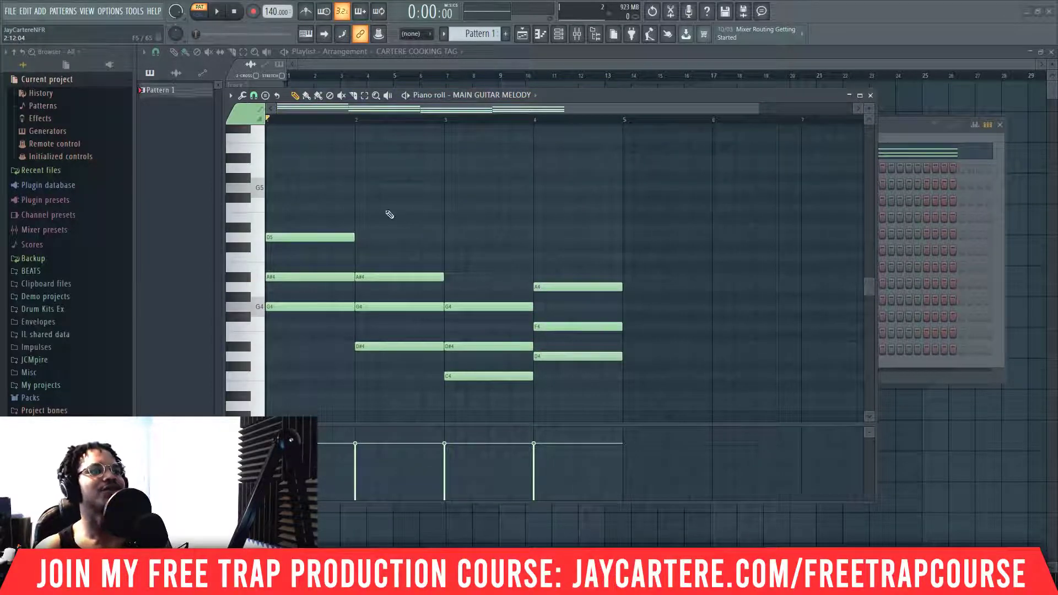
key("space")
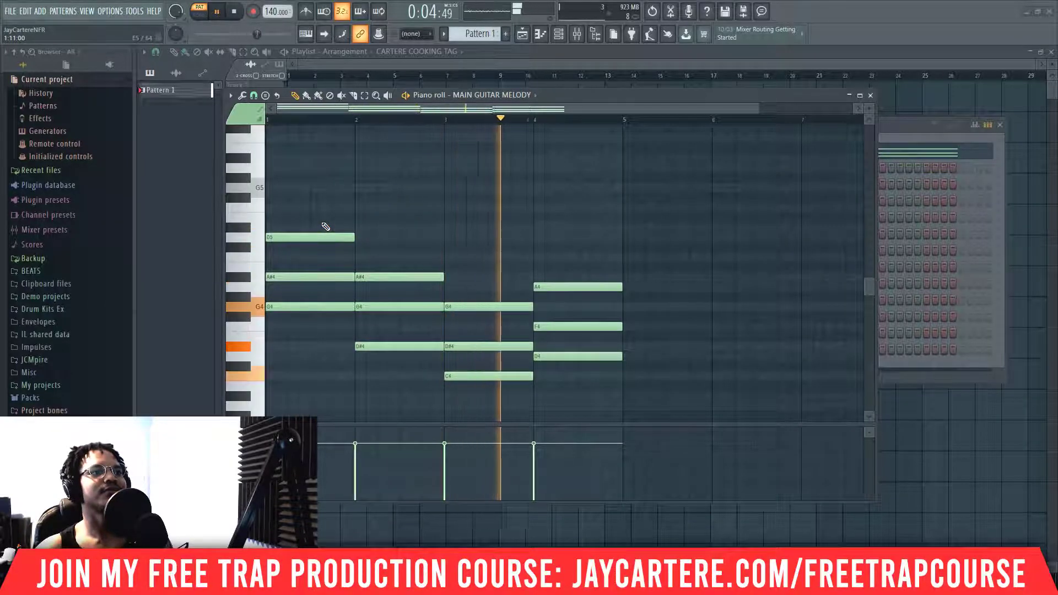
key("space")
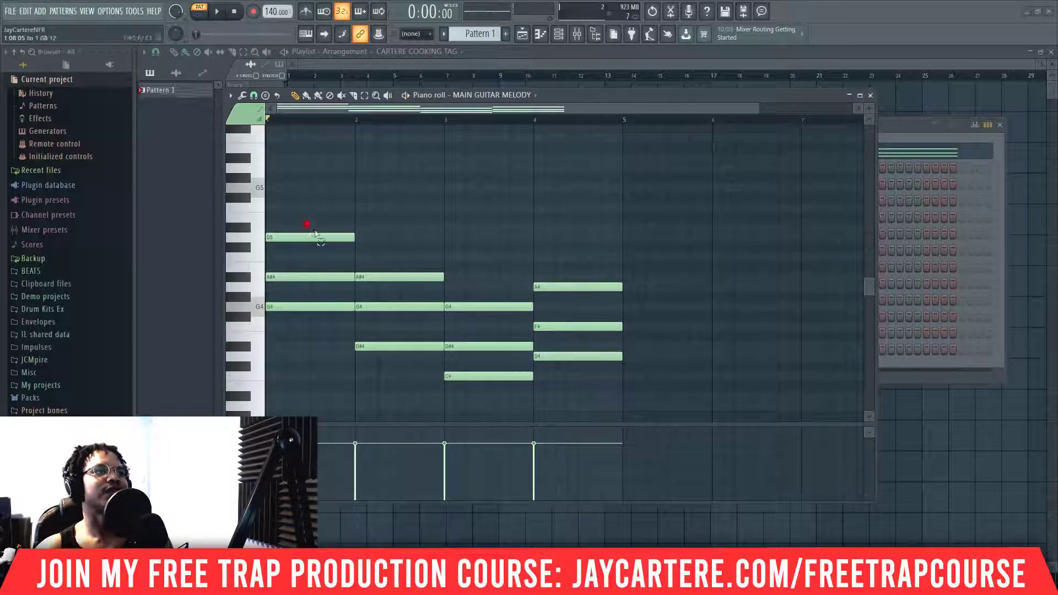
Invert the bar 1 chord by moving its D5 note down one octave, and listen to the change.
left_click_drag(311, 231, 331, 248)
key("ctrl+Down")
key("space")
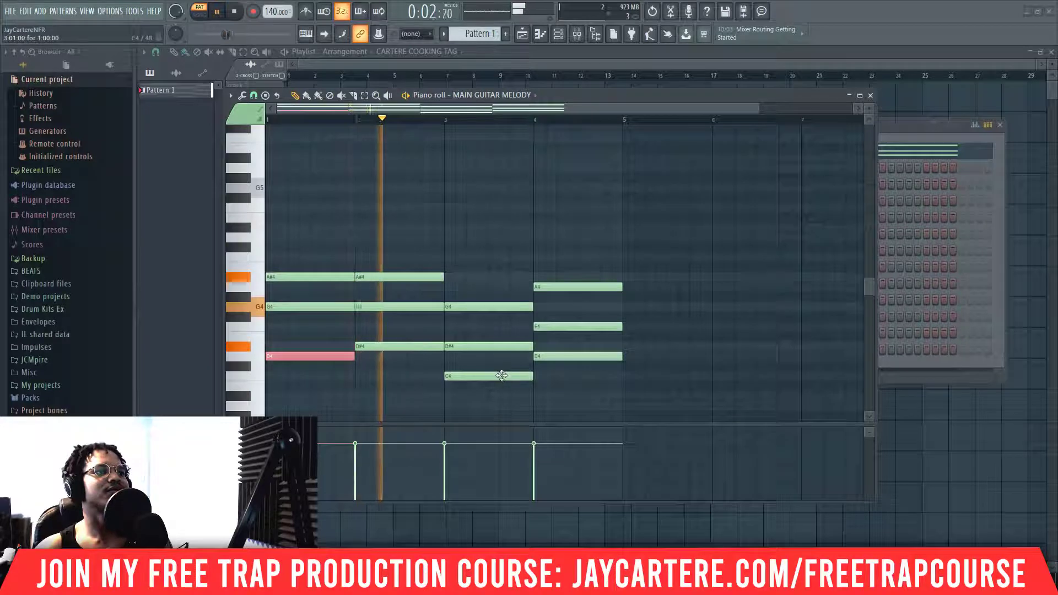
key("space")
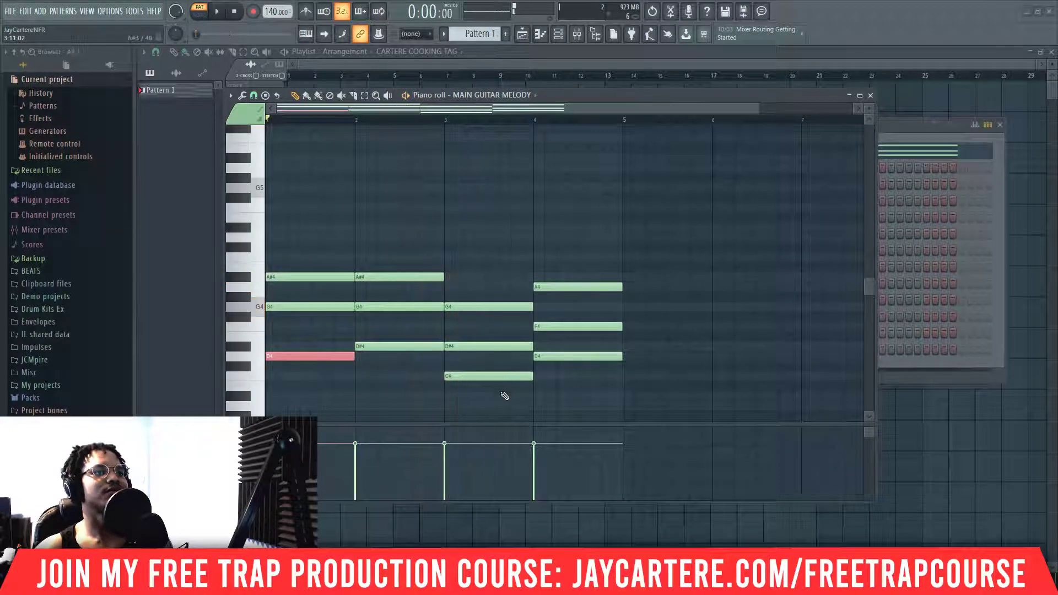
Invert the bar 3 chord by moving its C4 note up one octave, and play the progression.
left_click_drag(495, 387, 470, 374)
key("ctrl+Up")
key("space")
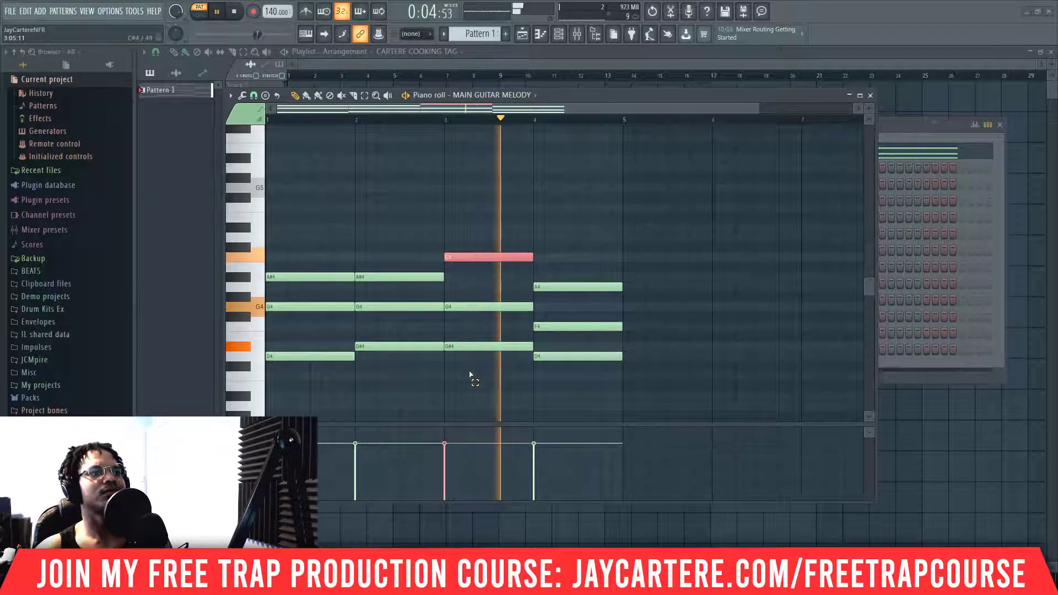
key("space")
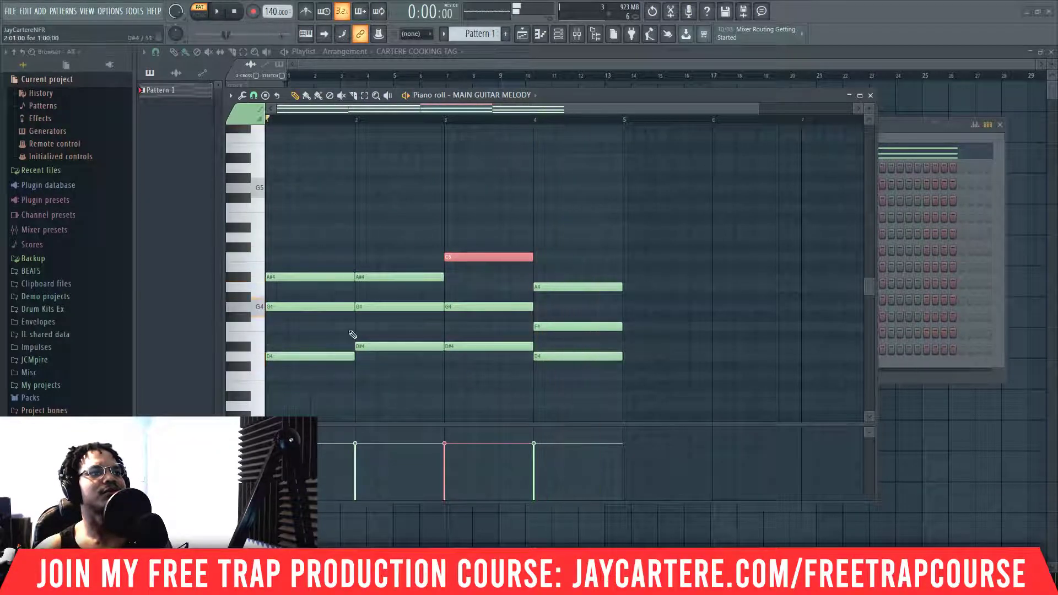
Shorten the A#4 note in bar 1 of the guitar melody.
left_click_drag(308, 380, 288, 265)
left_click_drag(351, 277, 320, 277)
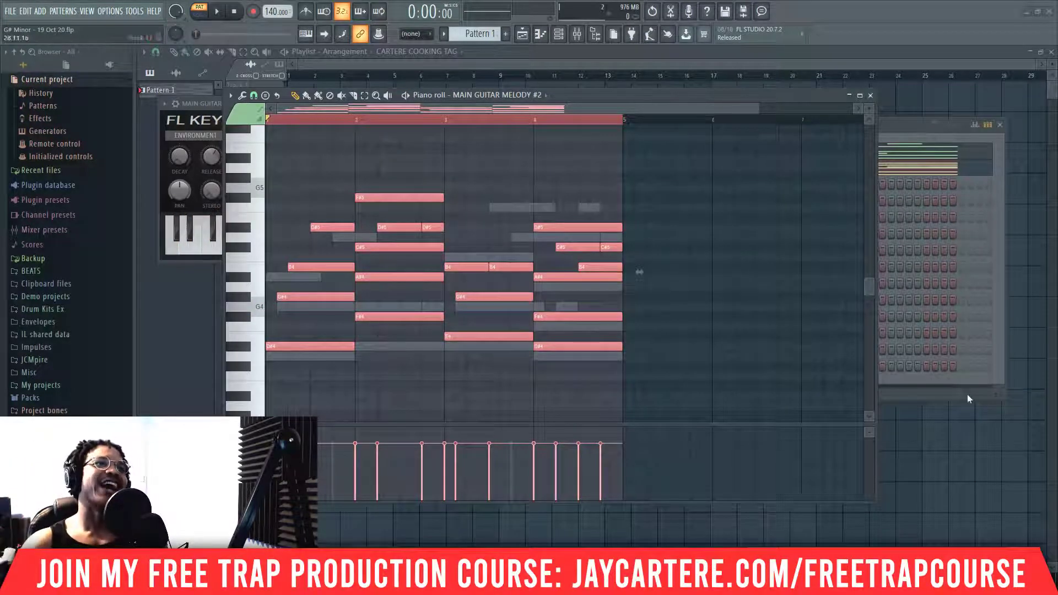
left_click_drag(615, 98, 664, 120)
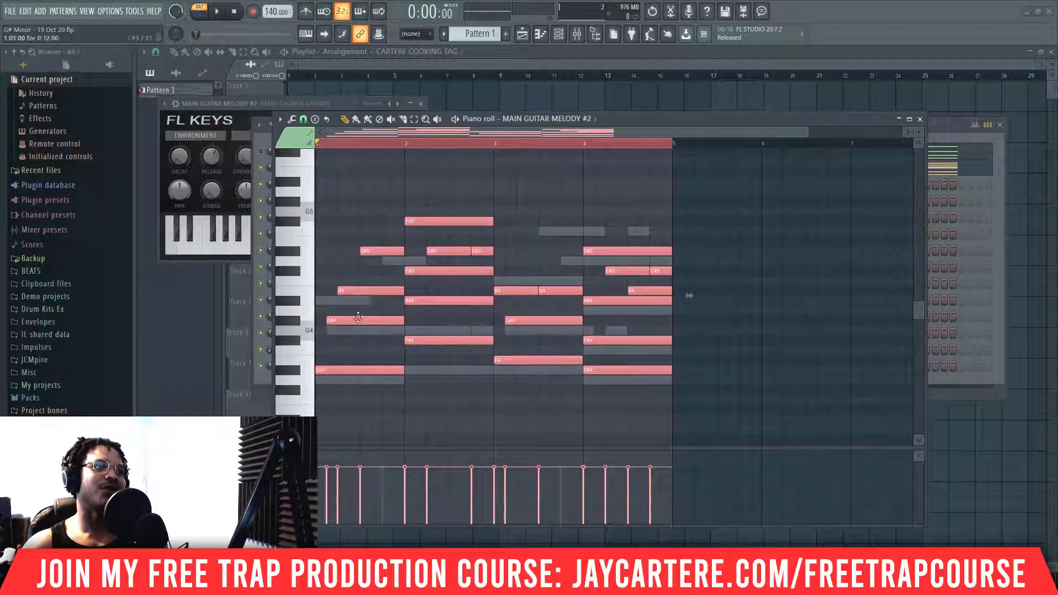
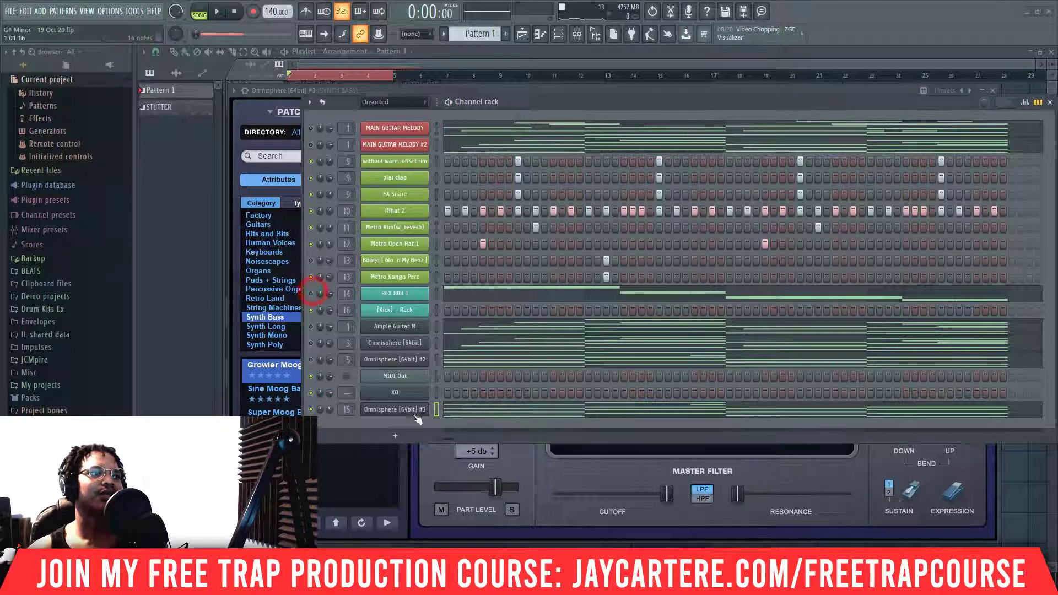
In the Omnisphere [64bit] #3 piano roll, delete the upper chord notes, keeping only G#6, F#6, E6 and D#6, and play it.
right_click(408, 412)
left_click(446, 407)
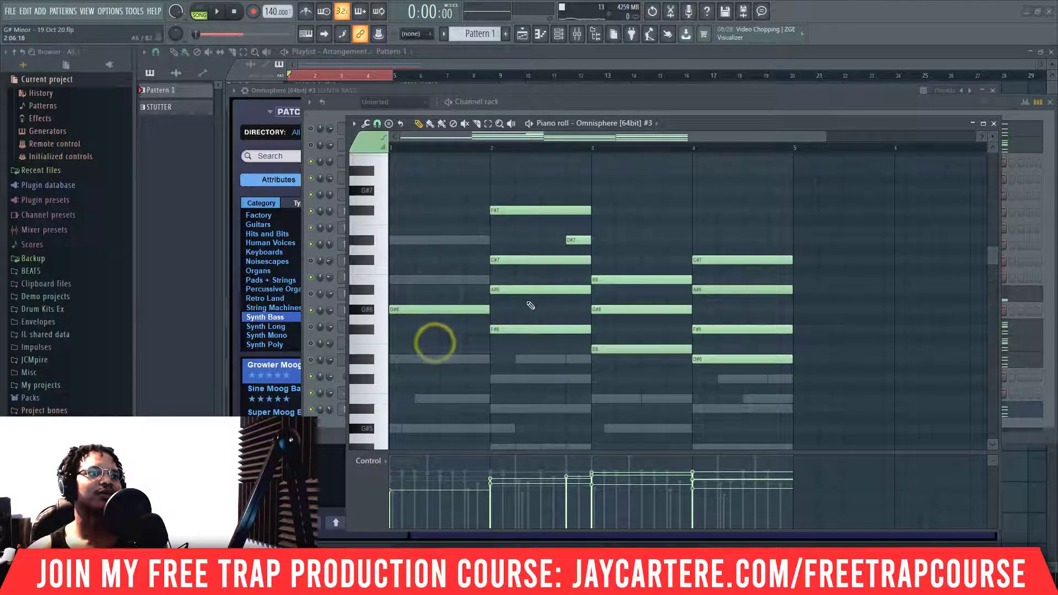
mouse_move(530, 306)
left_mouse_down()
mouse_move(557, 203)
mouse_move(582, 248)
left_mouse_up()
left_click_drag(720, 292, 720, 337)
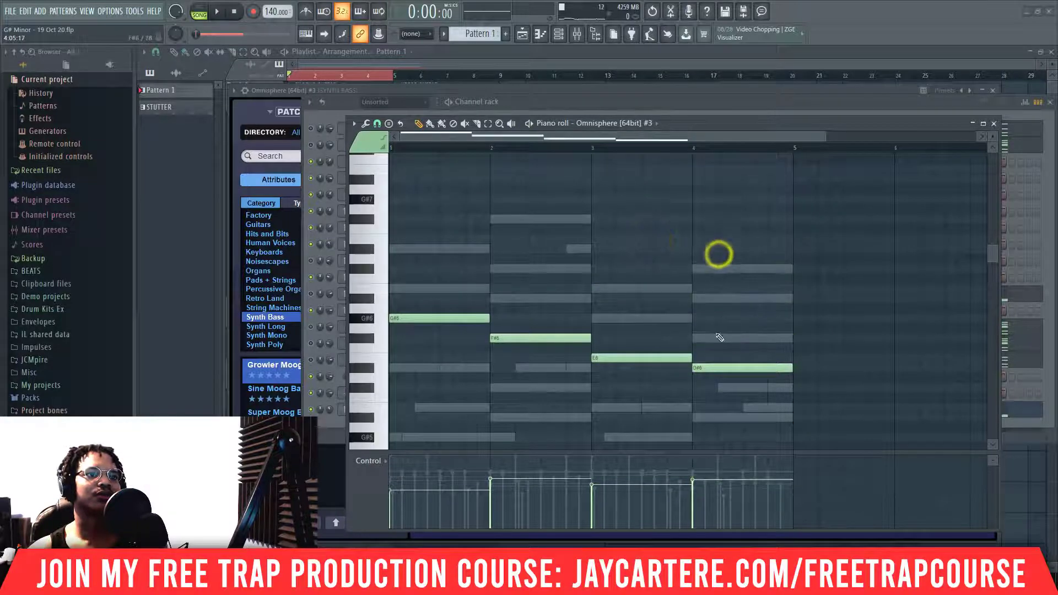
key("space")
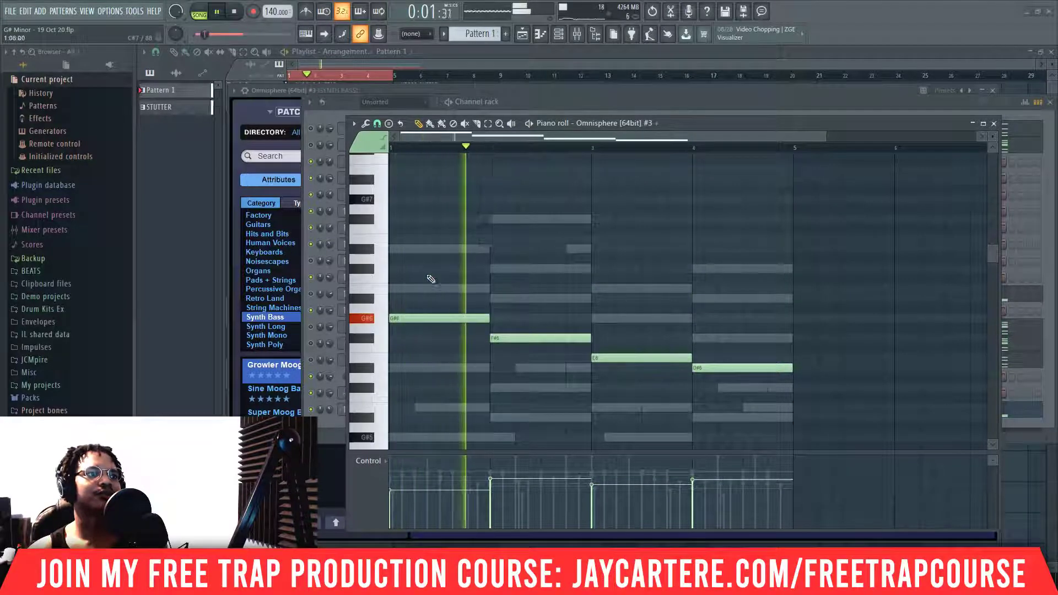
Transpose all Omnisphere [64bit] #3 bass notes down two octaves, playing the pattern after each octave, and close the piano roll.
key("ctrl+a")
scroll(427, 270, "down", 1)
key("ctrl+Down")
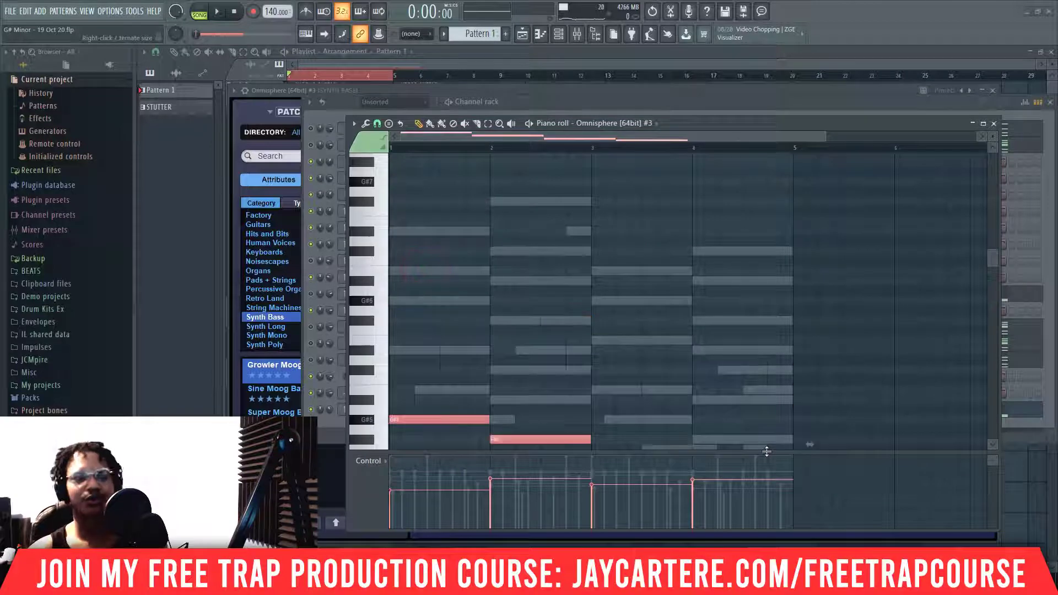
key("space")
scroll(691, 374, "down", 5)
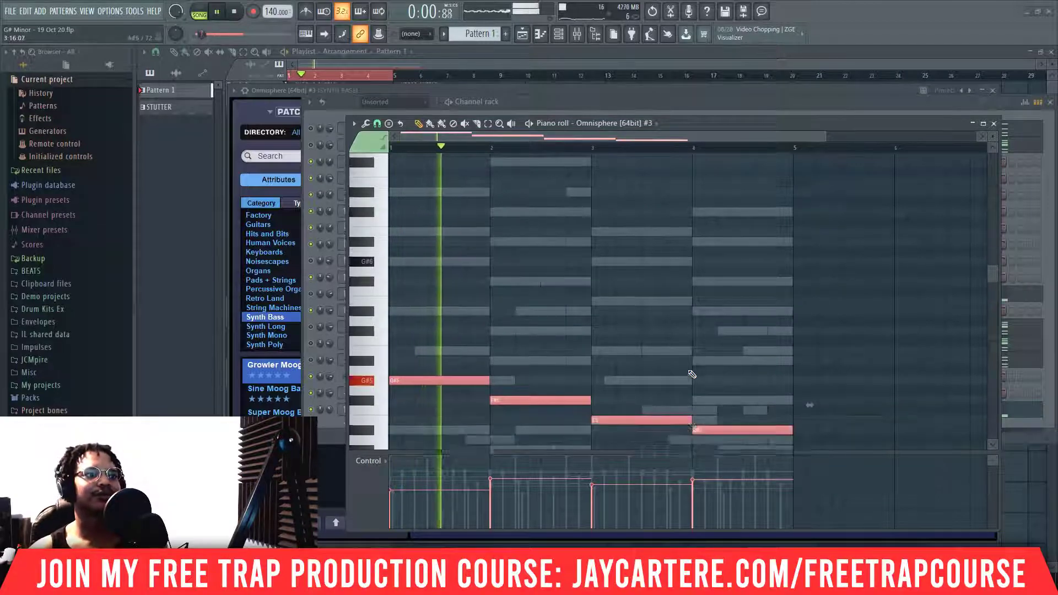
key("ctrl+Down")
key("space")
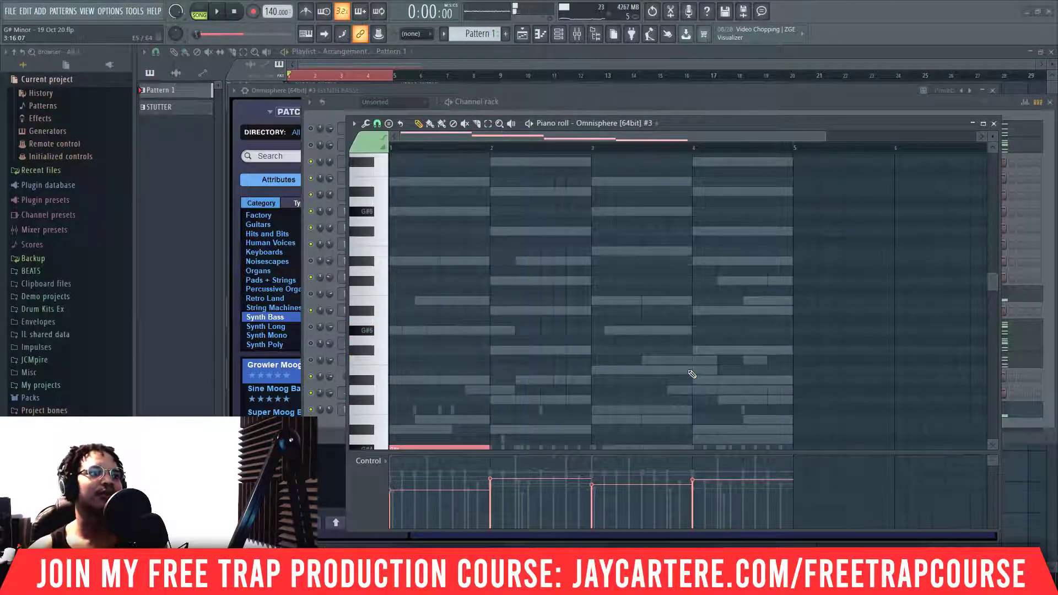
key("space")
scroll(679, 352, "down", 3)
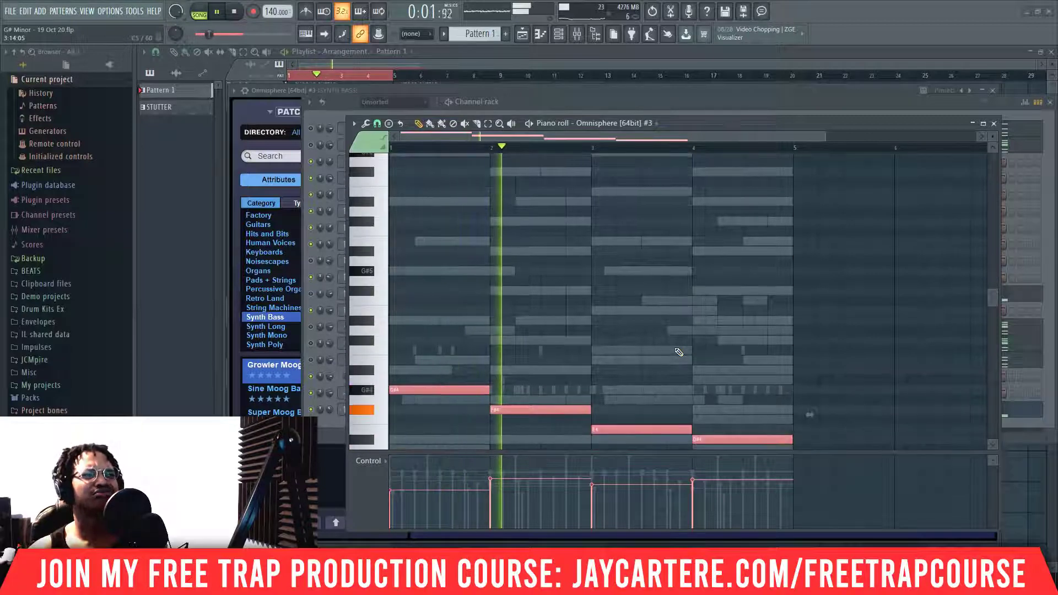
left_click(994, 123)
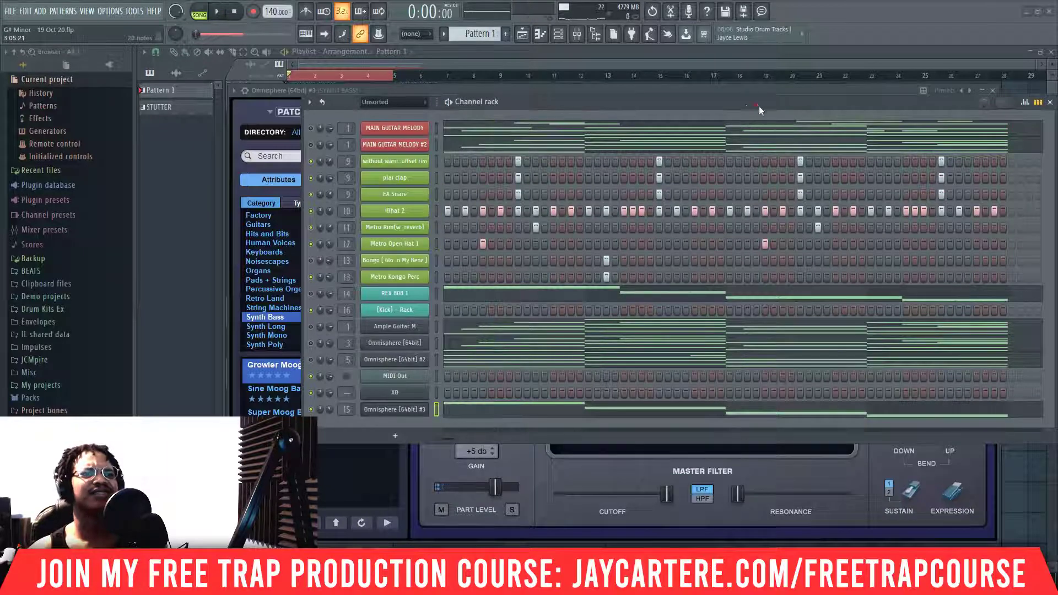
Copy the note pattern of the REX 808 1 channel and paste it into the [Kick] - Rack channel.
left_click_drag(759, 106, 716, 103)
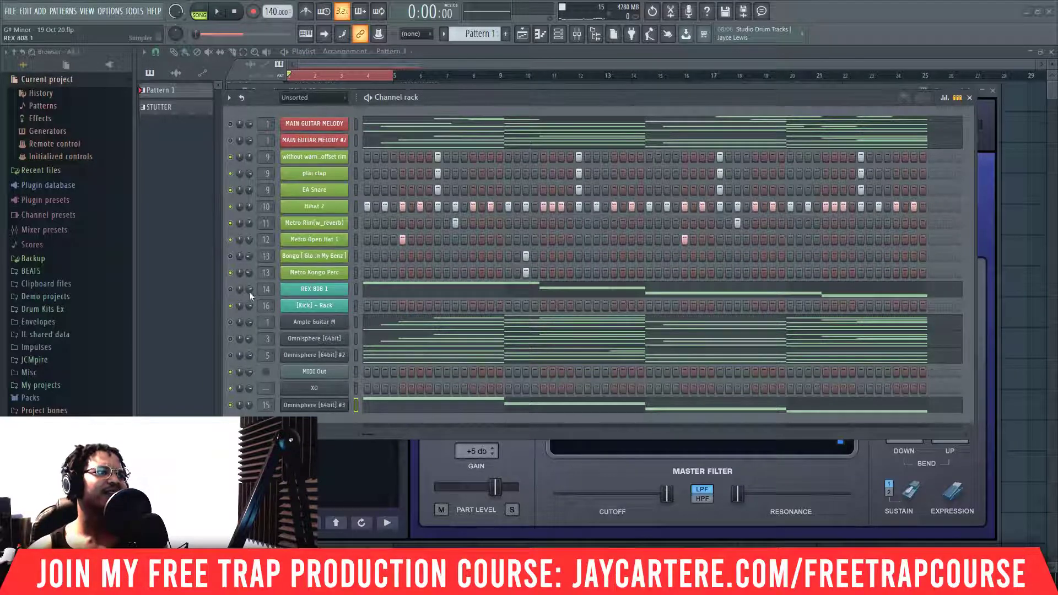
right_click(324, 293)
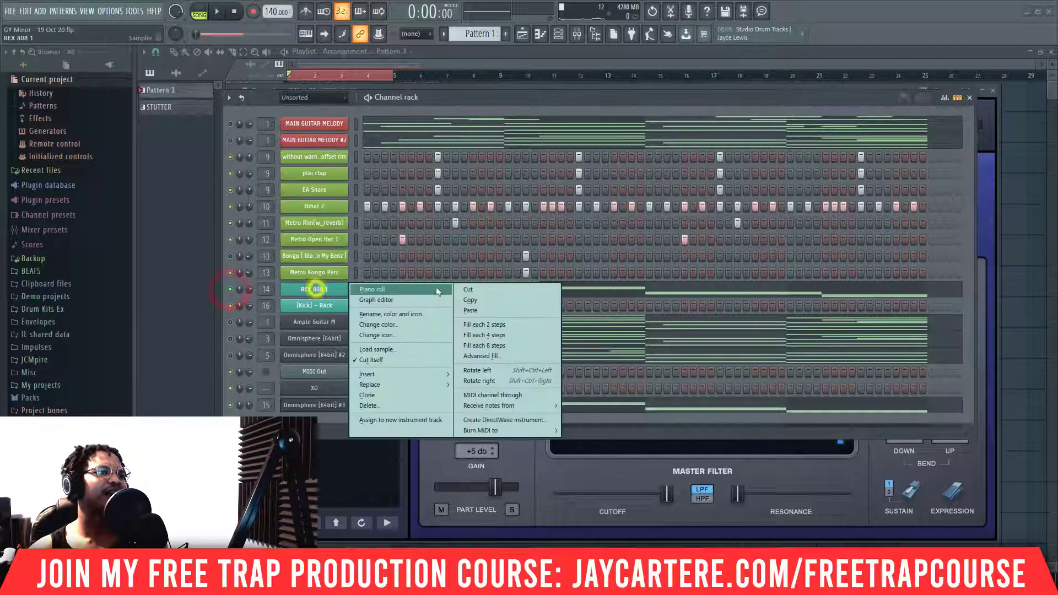
left_click(464, 299)
right_click(317, 304)
left_click(471, 327)
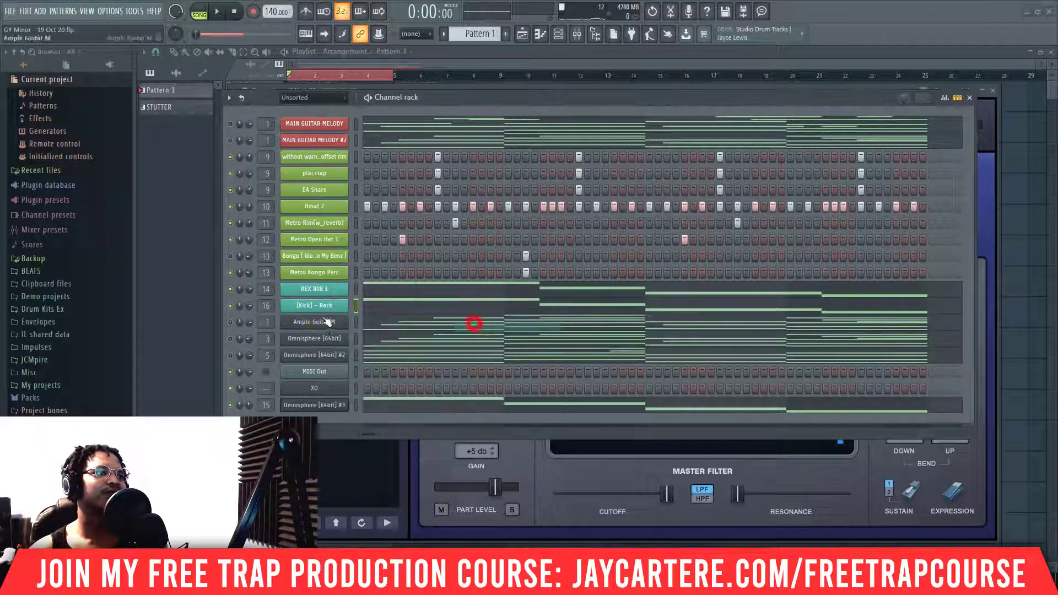
right_click(318, 305)
left_click(372, 306)
left_click_drag(780, 353, 386, 259)
key("Down")
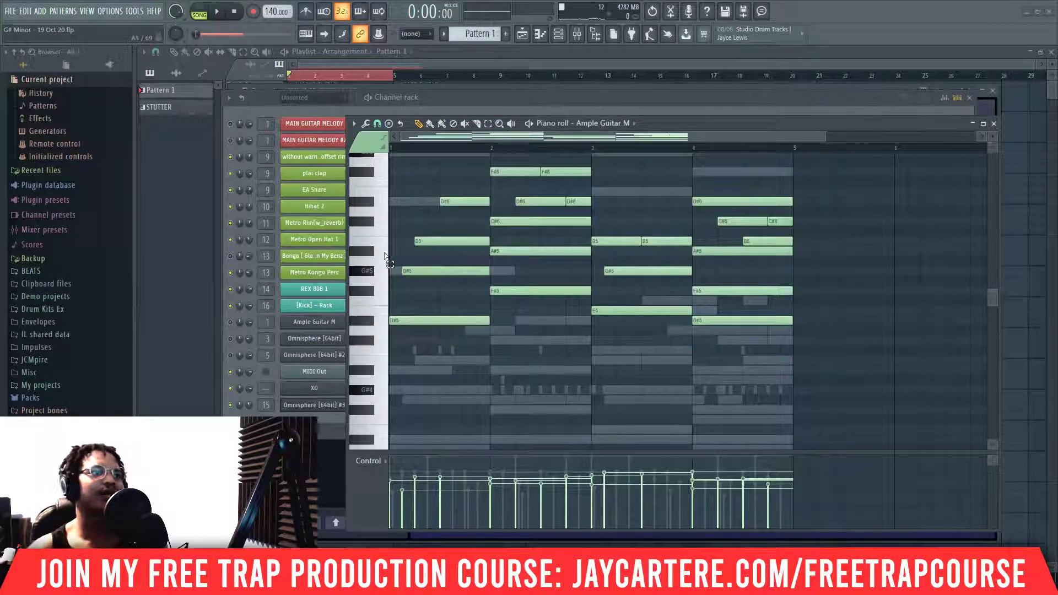
left_click(995, 126)
Open the [Kick] - Rack piano roll and move all its notes to C5 with the limiter / transposer.
right_click(328, 311)
left_click(392, 308)
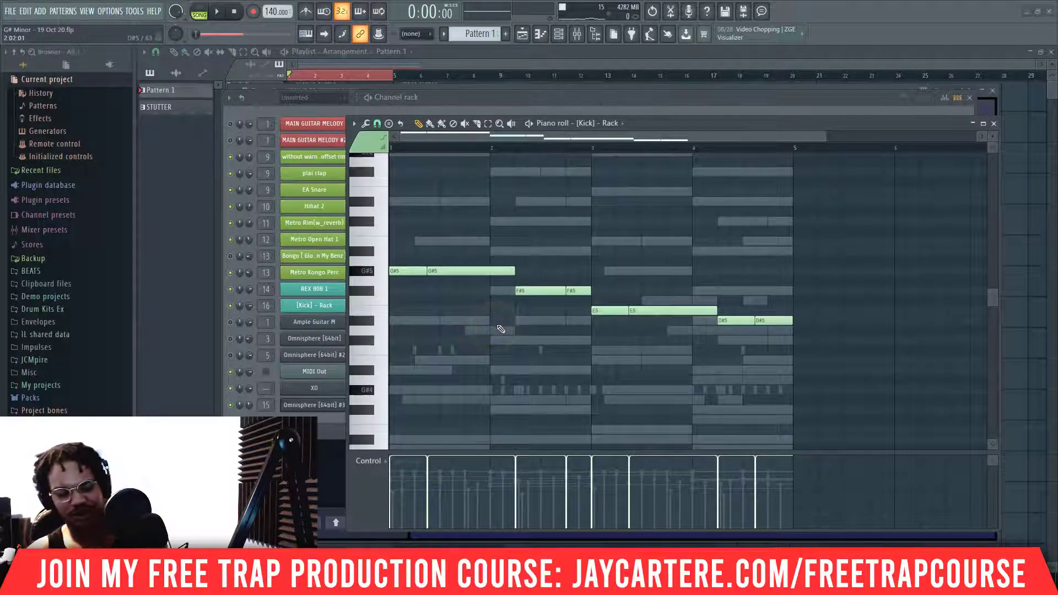
key("ctrl+a")
key("alt+k")
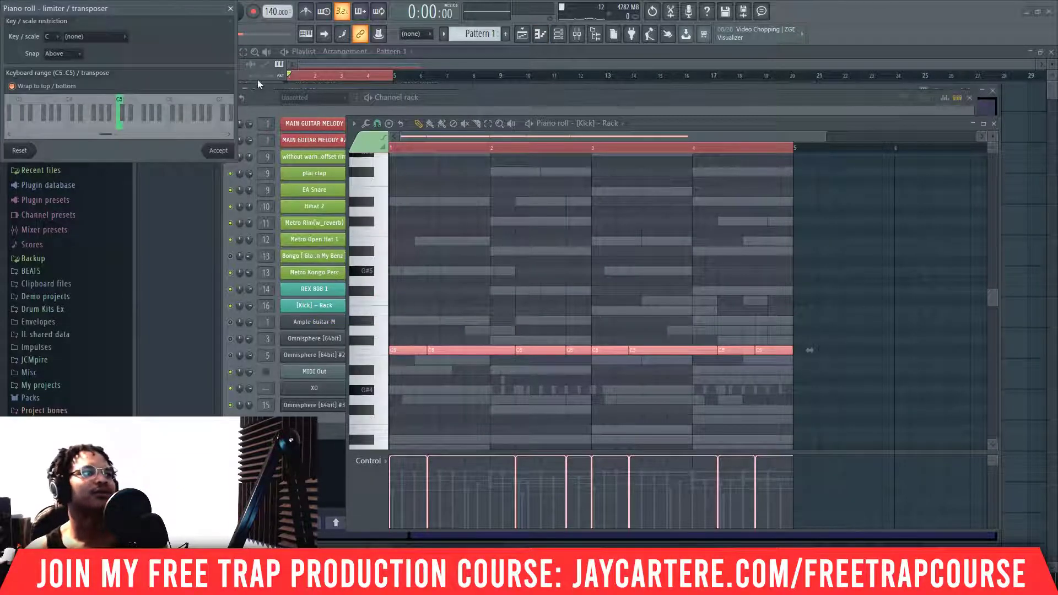
left_click(222, 154)
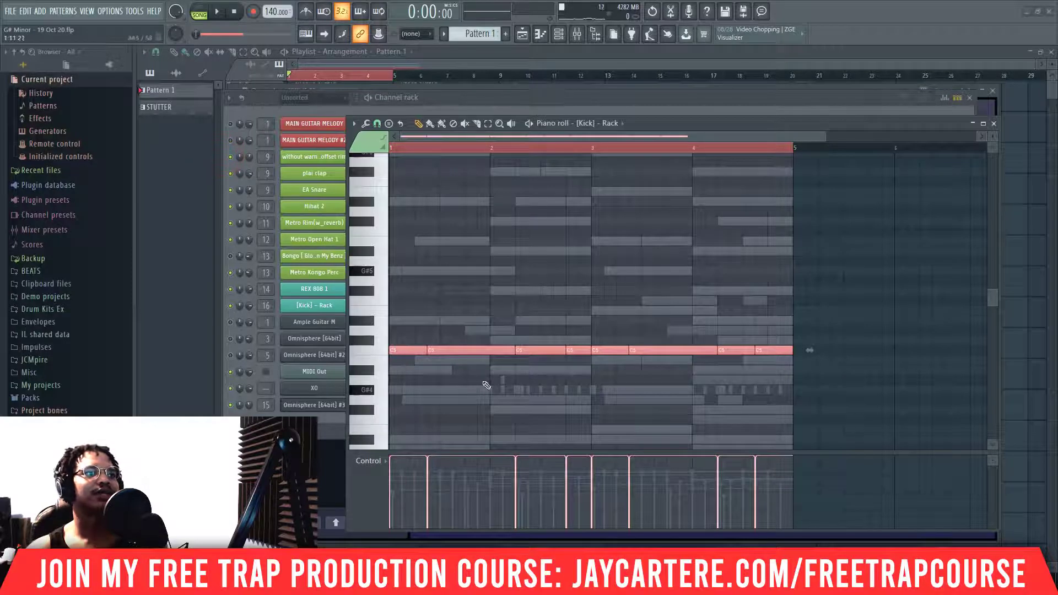
double_click(472, 402)
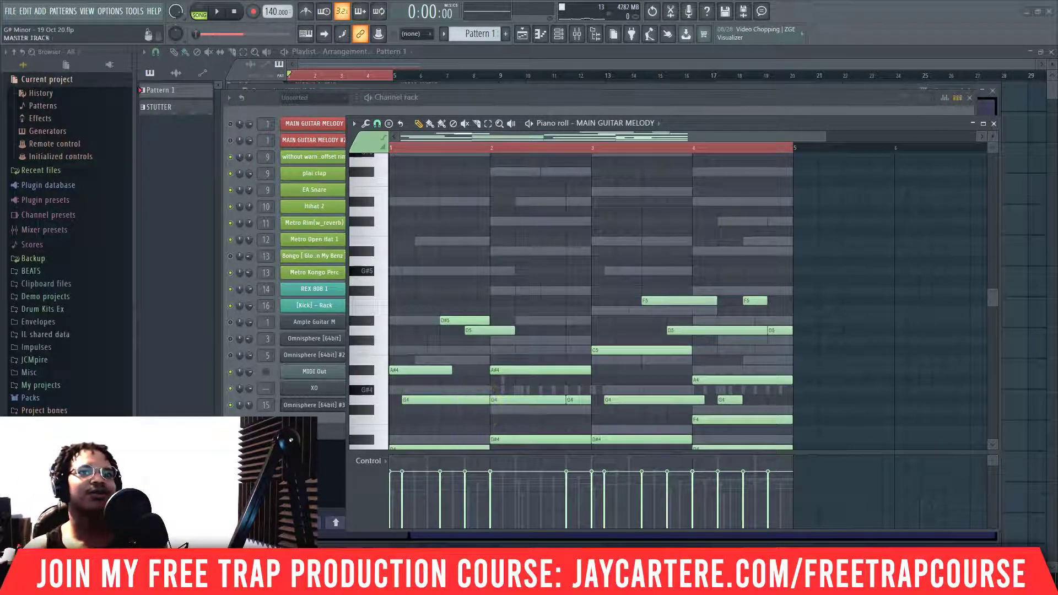
left_click(993, 124)
right_click(316, 306)
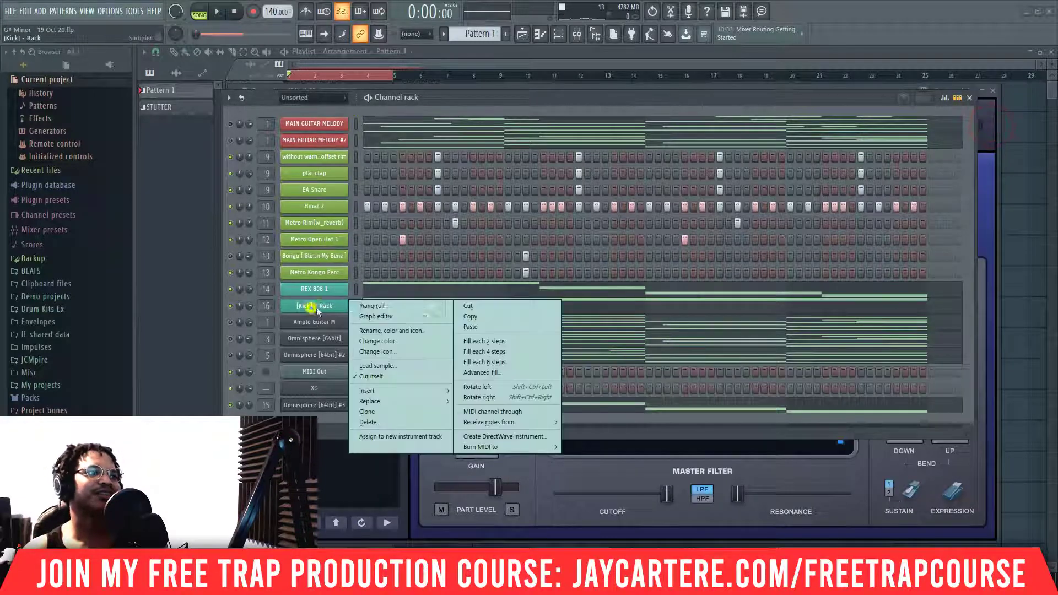
left_click(359, 307)
right_click(481, 390)
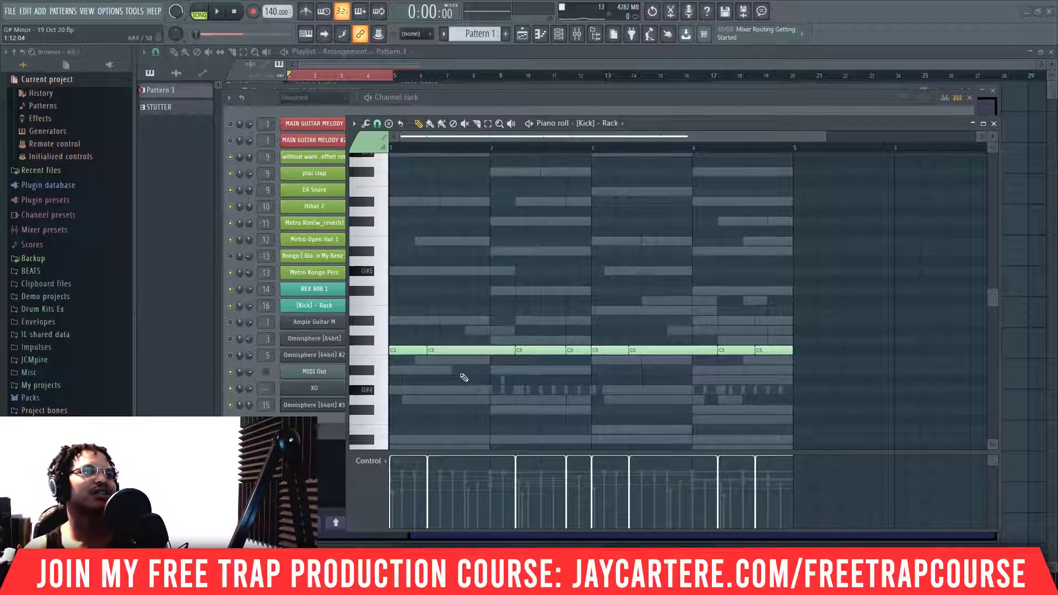
Try an extra C5 kick with reduced velocity in bar 1 during playback, and restore the long note in its place.
key("space")
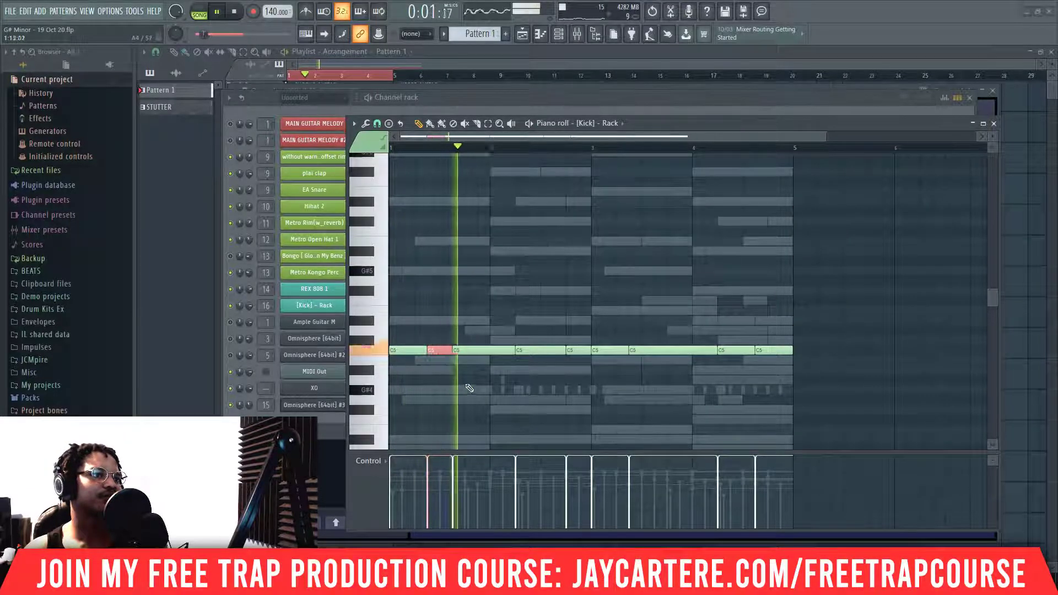
key("space")
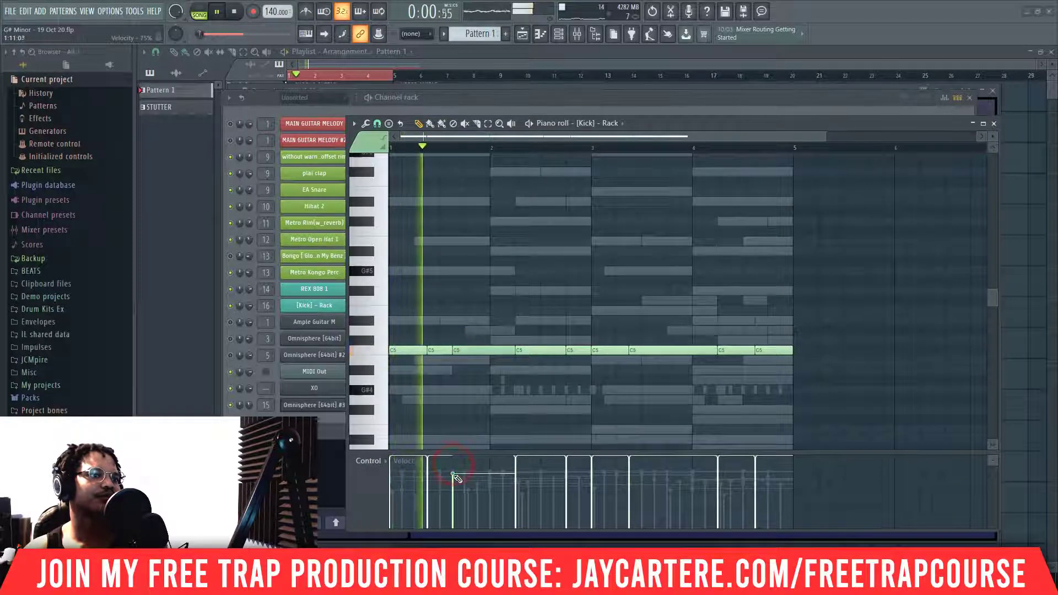
left_click_drag(454, 474, 454, 478)
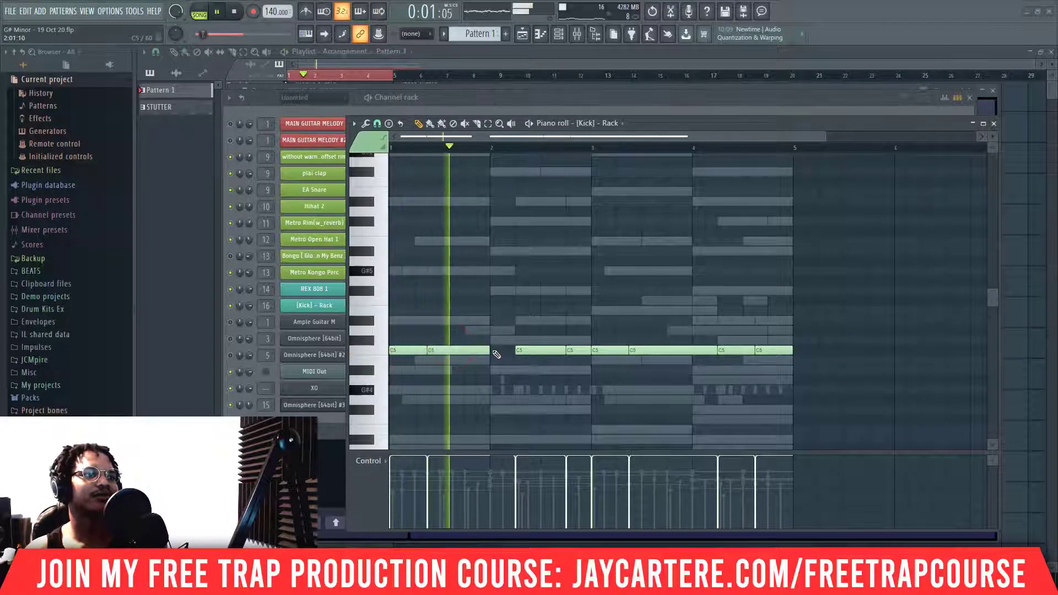
left_click_drag(490, 349, 515, 350)
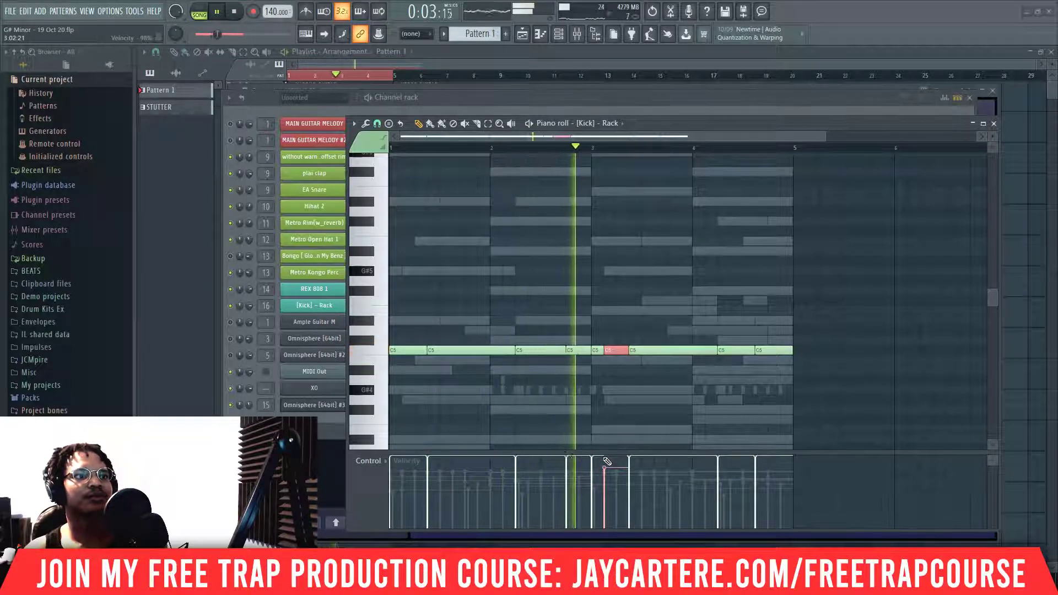
Set a reduced velocity for the extra kick near the start of bar 3 and adjust the kick channel's volume during playback.
left_click(605, 472)
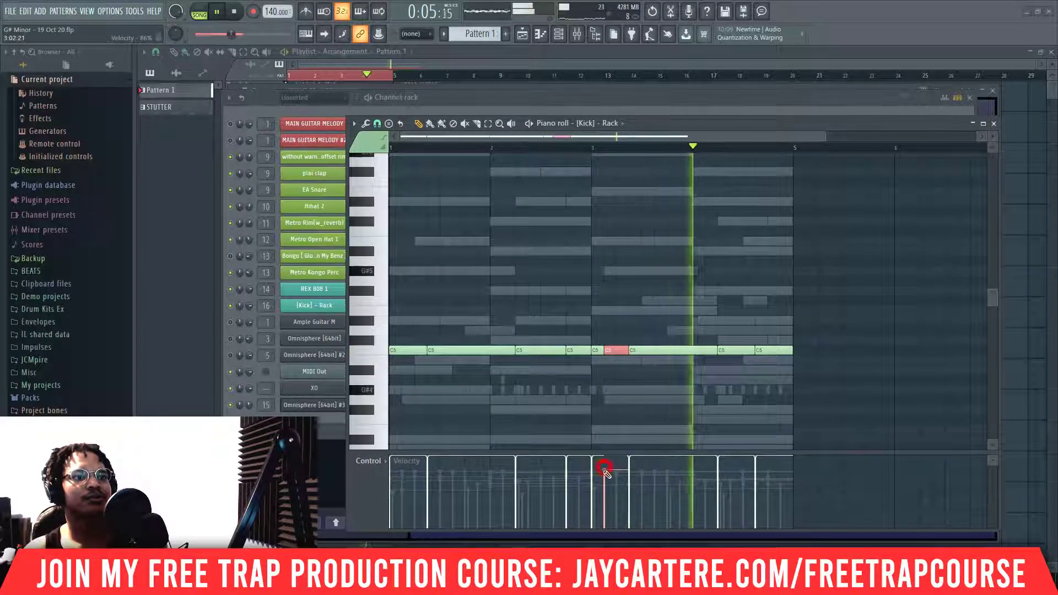
left_click(247, 307)
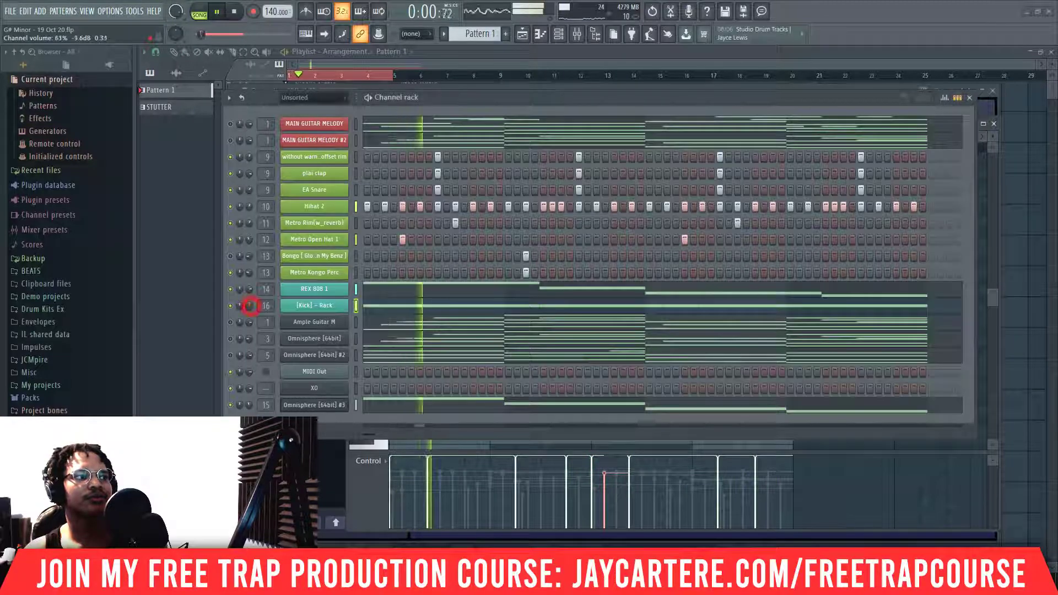
left_click(990, 290)
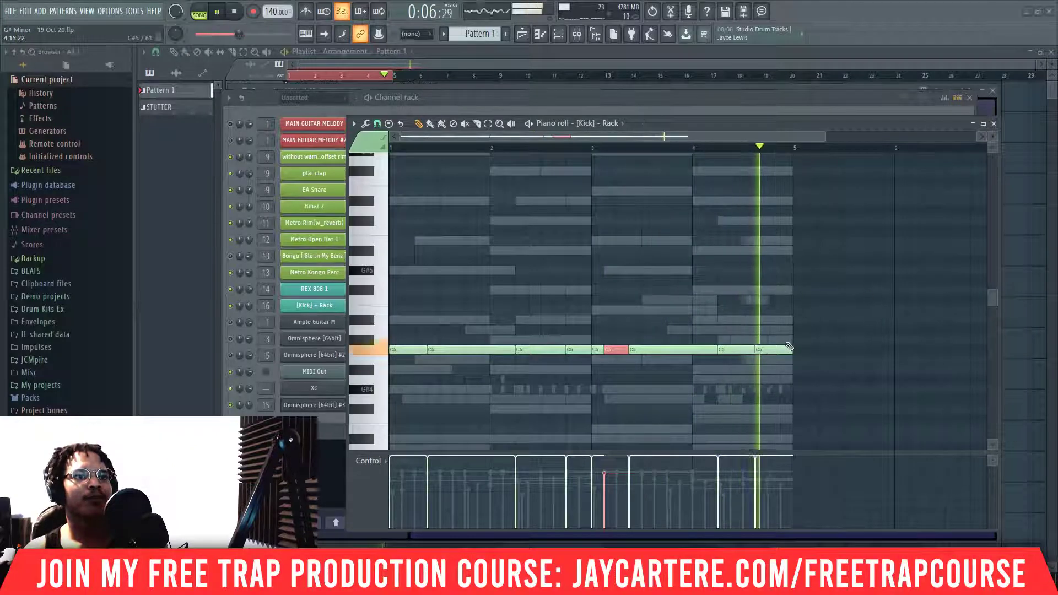
key("space")
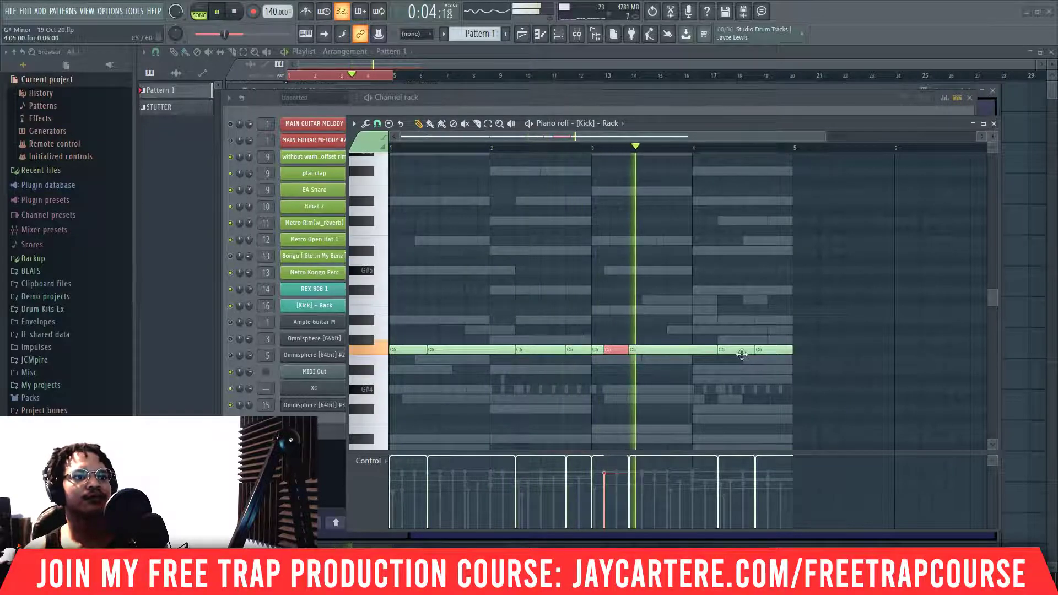
left_click(604, 466)
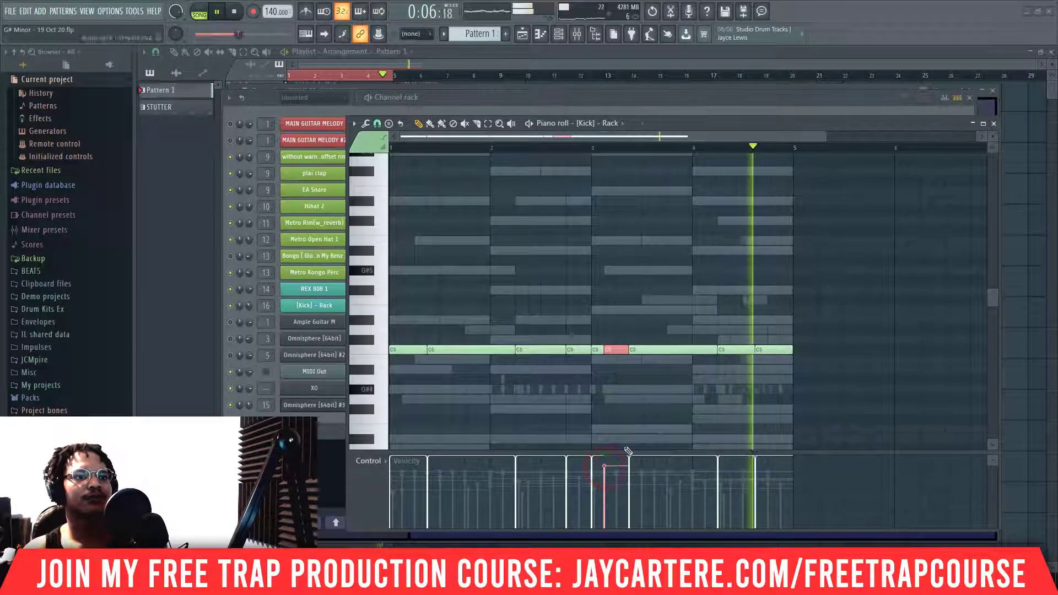
Try a short extra C5 kick at the very end of bar 4, remove it, and stop playback.
left_click(786, 349)
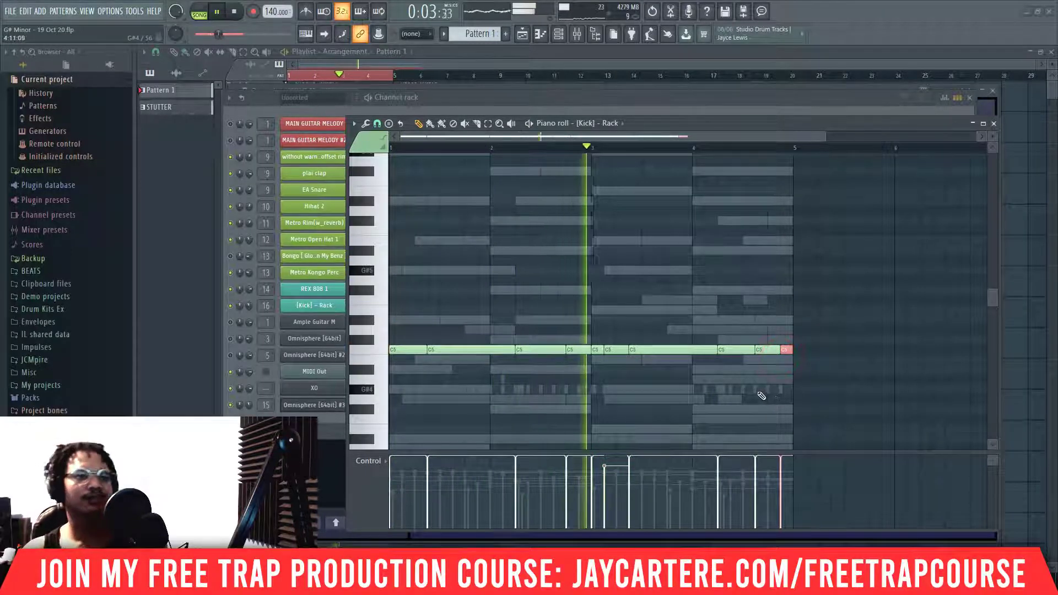
right_click(786, 351)
key("space")
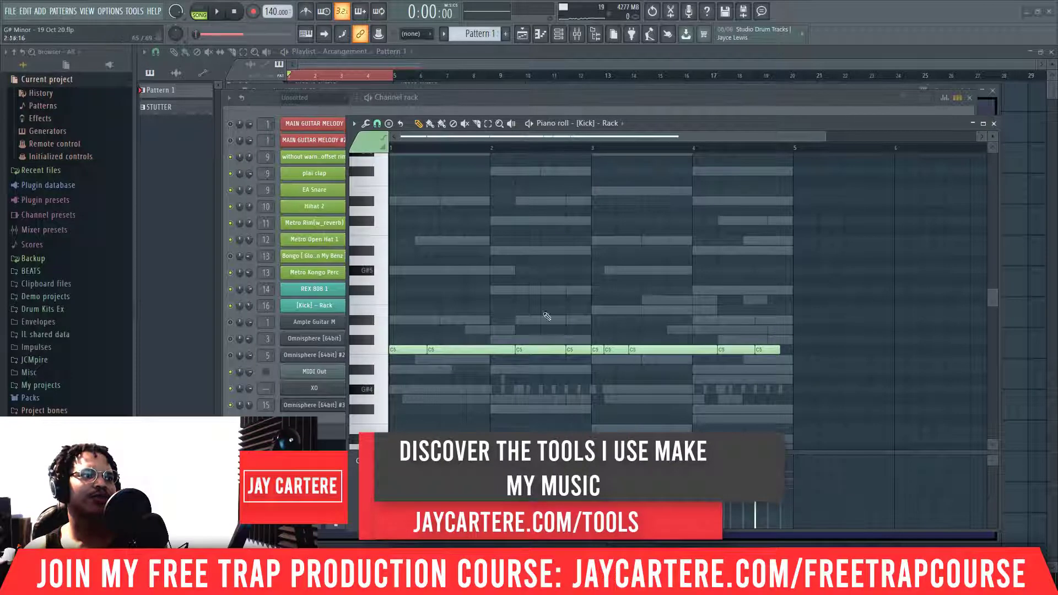
Fine-tune the [Kick] - Rack channel volume and play the beat with the kick piano roll in view.
left_click_drag(656, 126, 760, 128)
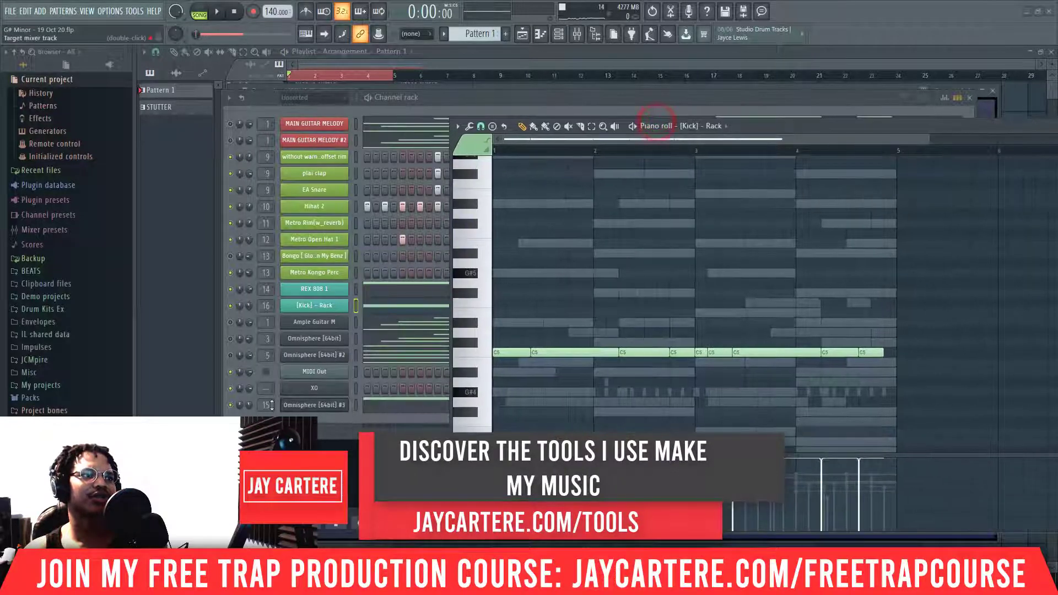
left_click_drag(250, 306, 249, 304)
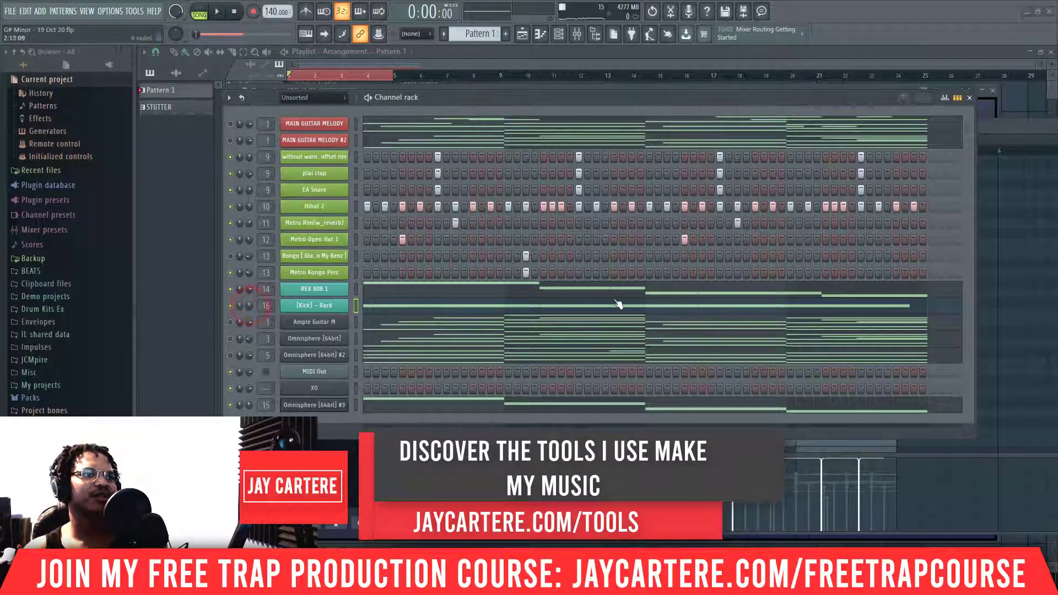
left_click(999, 125)
key("space")
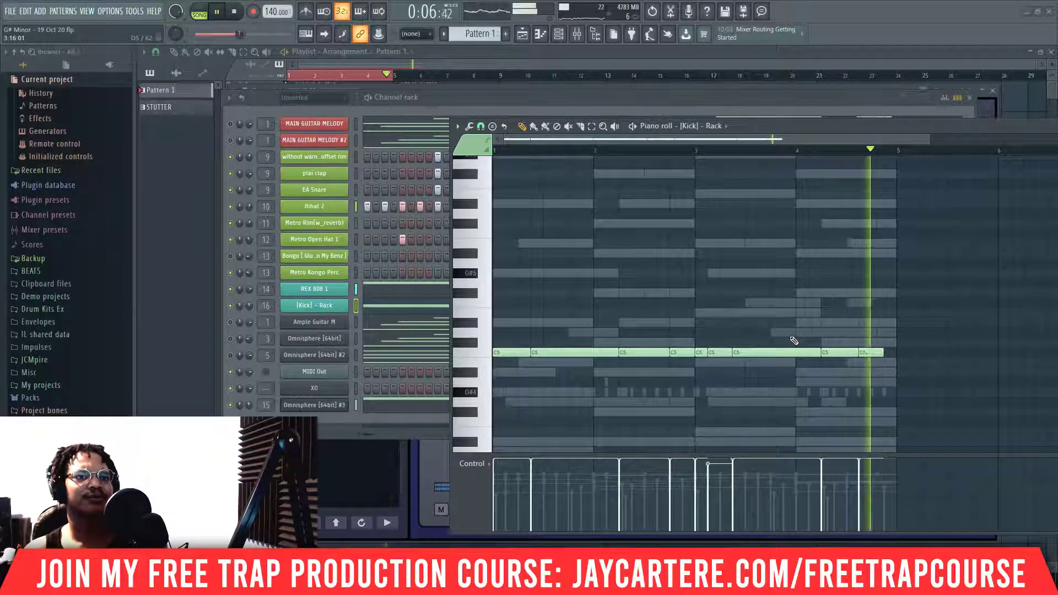
Extend the last kick note to the end of bar 4, stop playback, and reduce the velocity of the kick near the start of bar 3.
left_click_drag(884, 352, 892, 355)
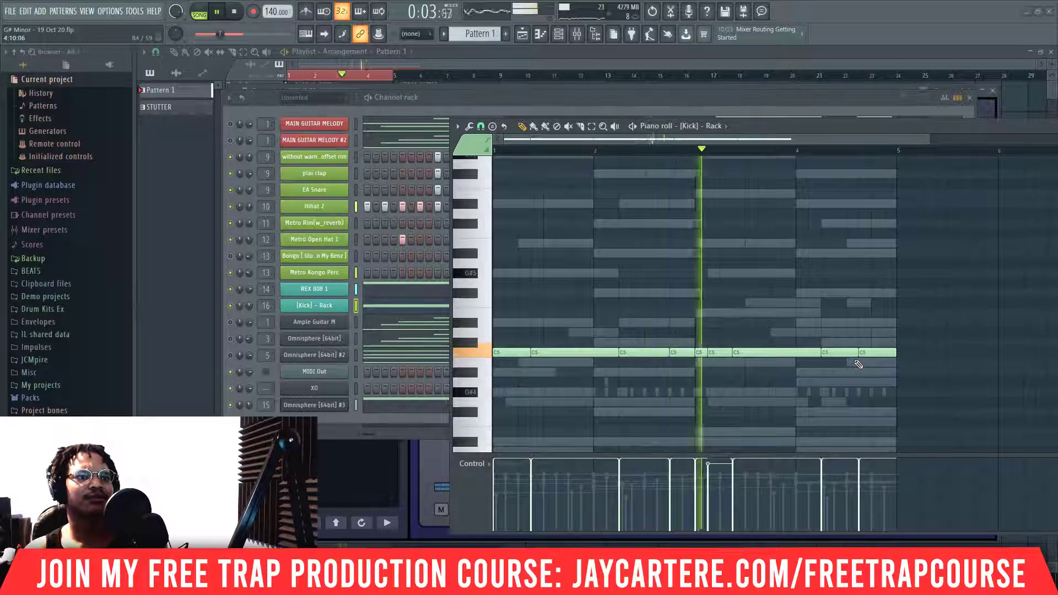
key("space")
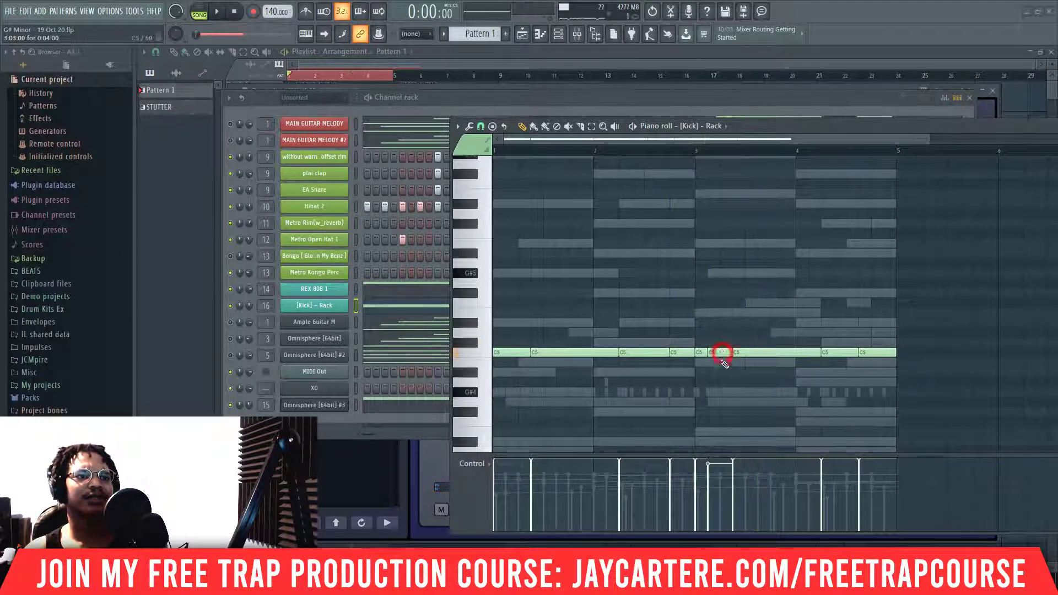
double_click(718, 354)
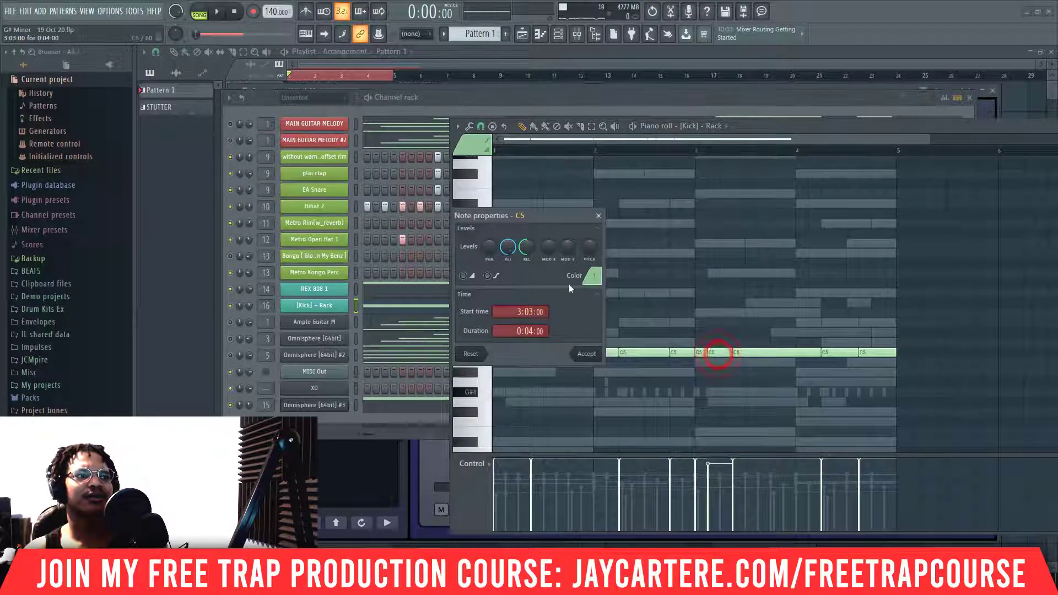
left_click(599, 216)
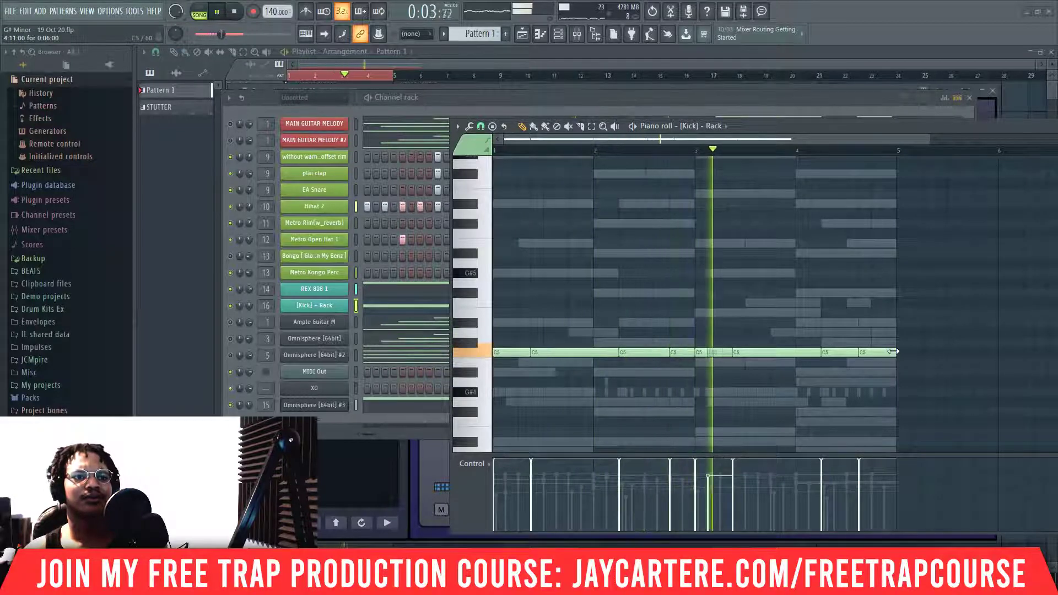
Shorten the last kick note and add a two-step C5 kick at 4:15 with reduced velocity, ending exactly at the end of bar 4.
left_click_drag(894, 351, 888, 351)
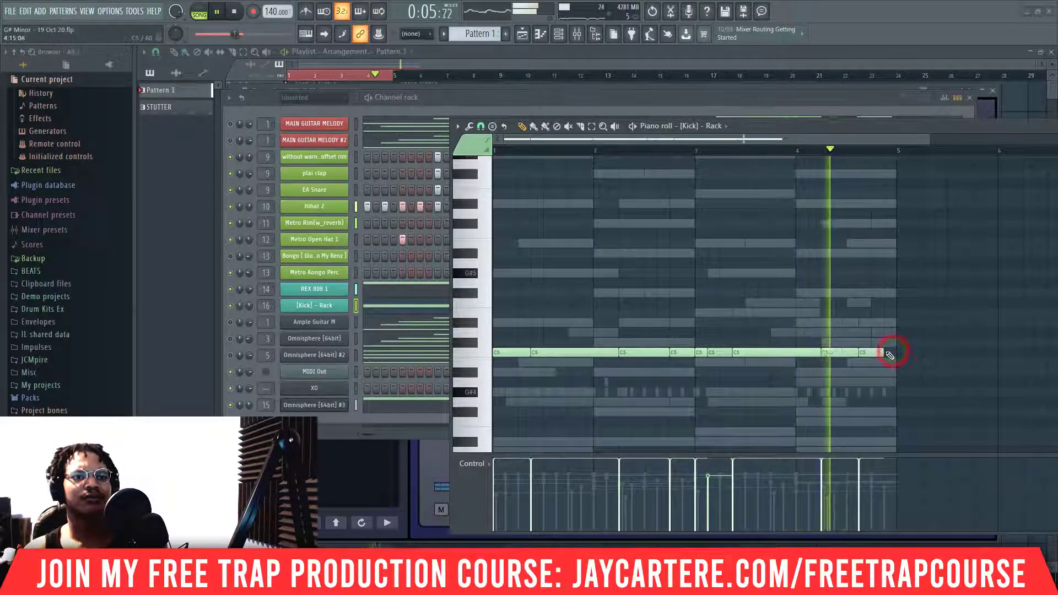
left_click(888, 351)
left_click(886, 473)
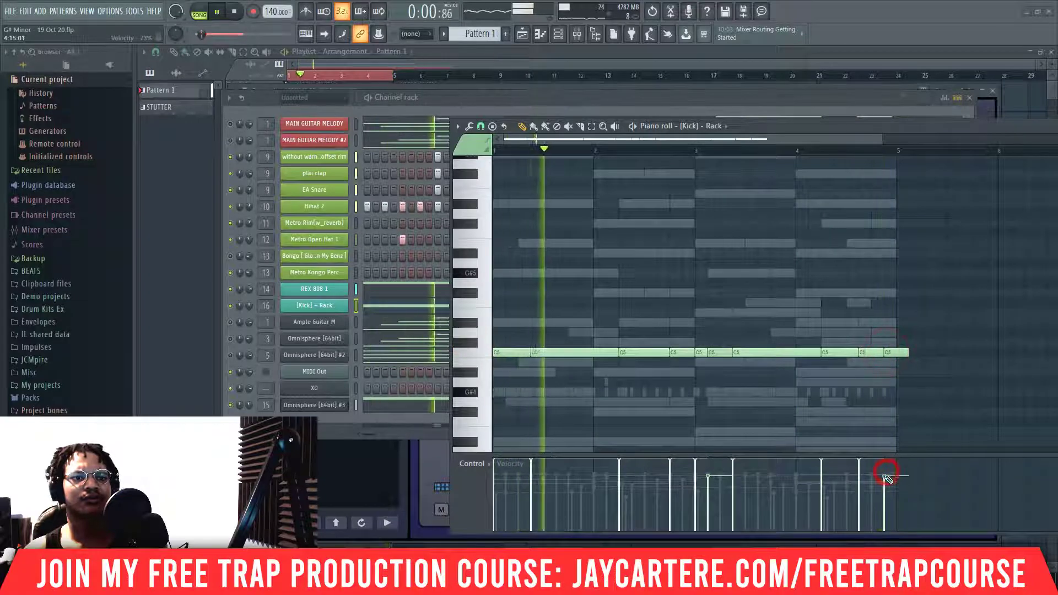
left_click(903, 353)
left_click_drag(901, 353, 902, 354)
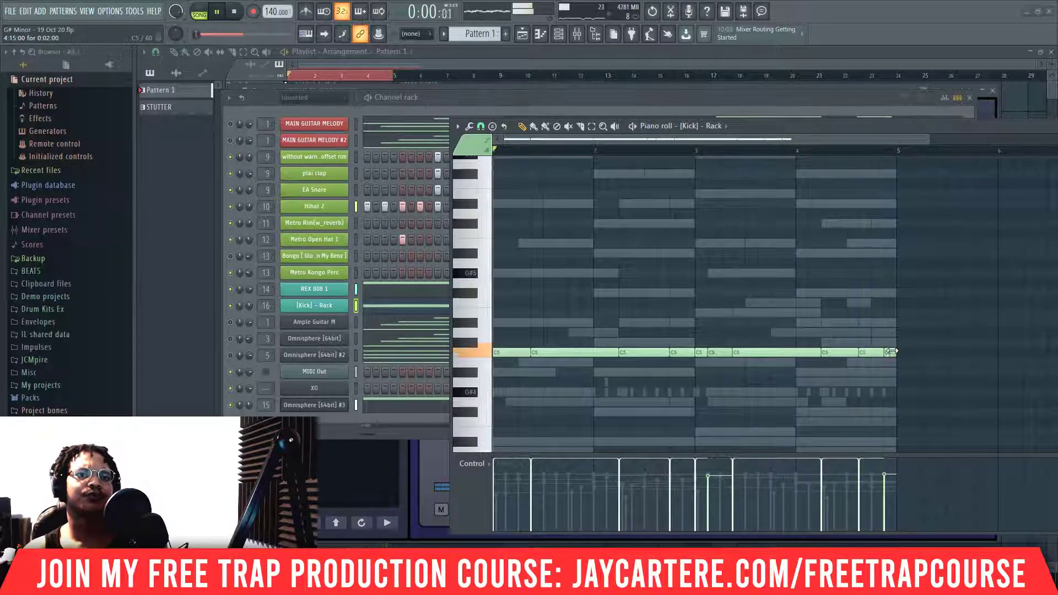
Close the kick piano roll and the Omnisphere window, and move the channel rack aside to expose the playlist tracks.
left_click_drag(962, 131, 859, 135)
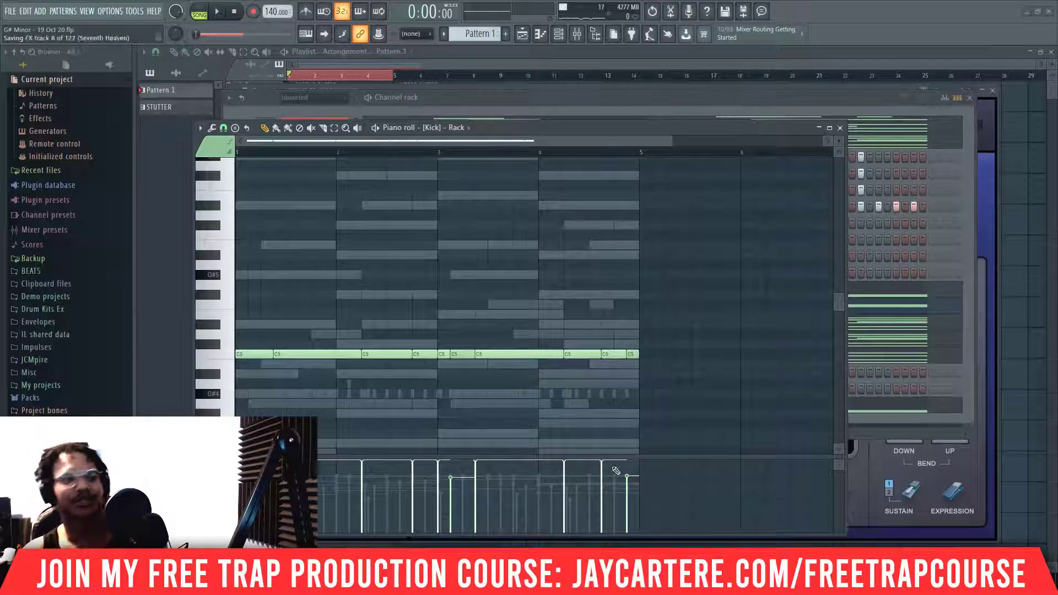
left_click(841, 128)
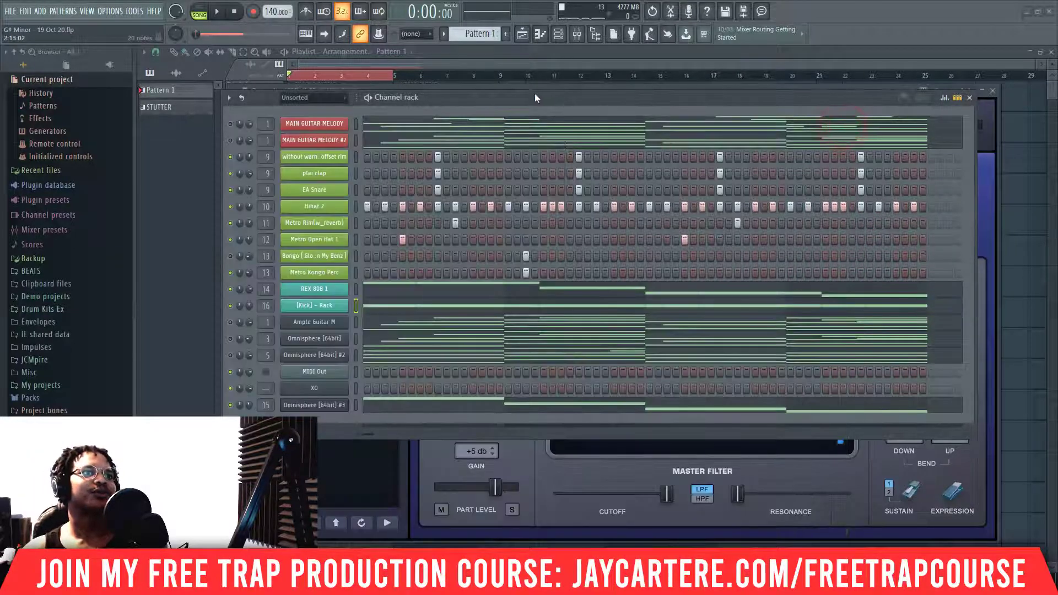
left_click_drag(496, 95, 955, 212)
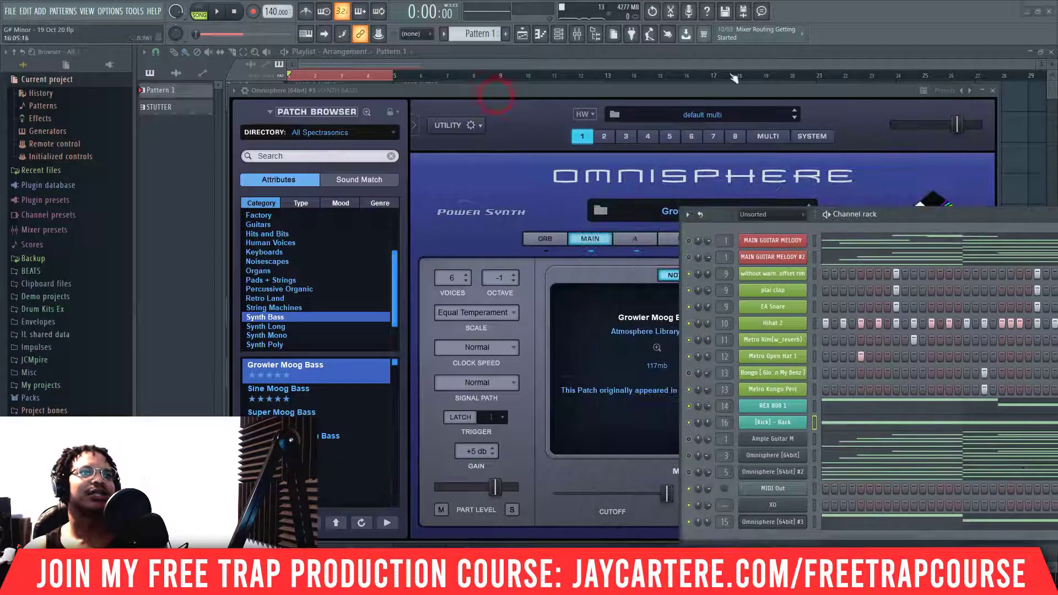
left_click_drag(747, 87, 731, 98)
left_click(937, 94)
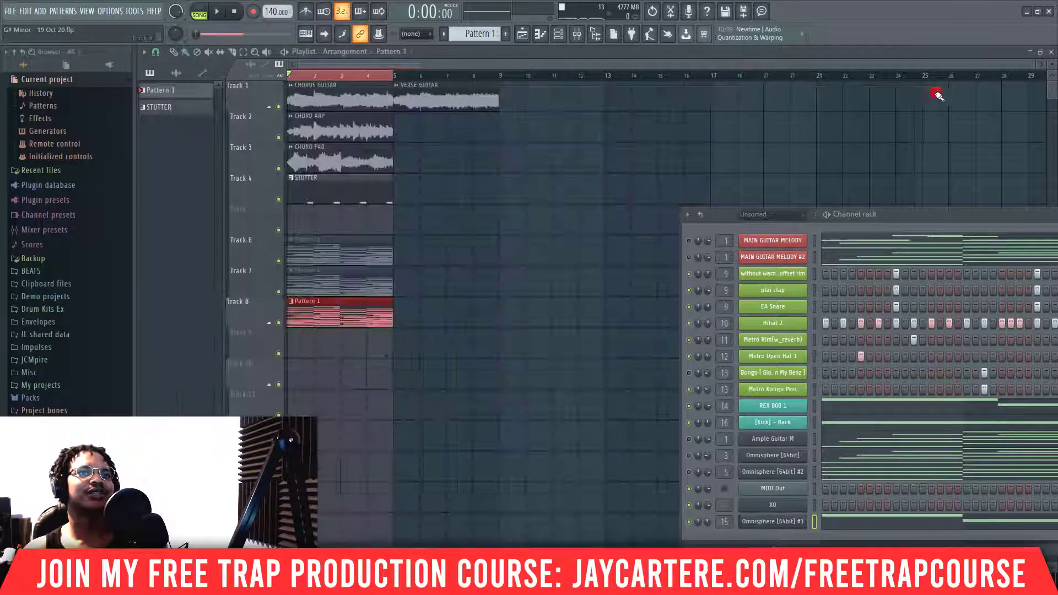